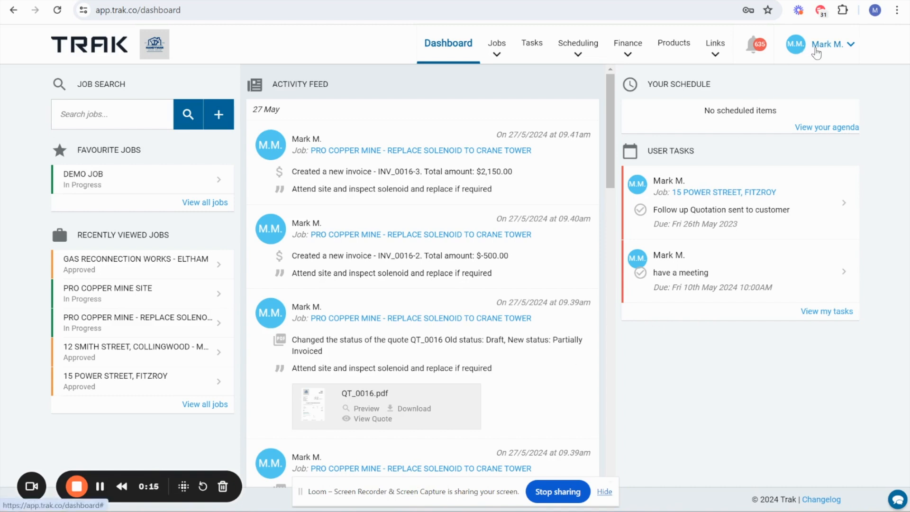
- Open the Custom Fields page of the company settings
{"action": "left_click", "coordinate": [825, 52]}
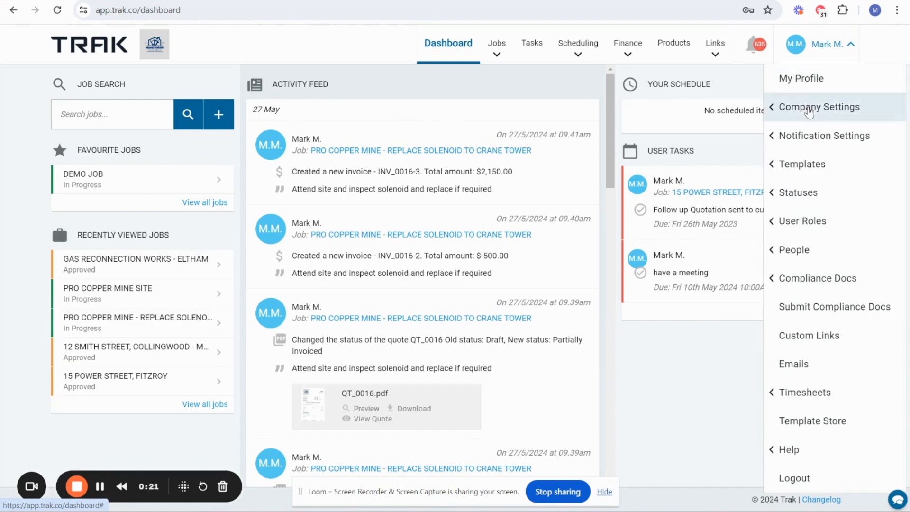
{"action": "left_click", "coordinate": [809, 112]}
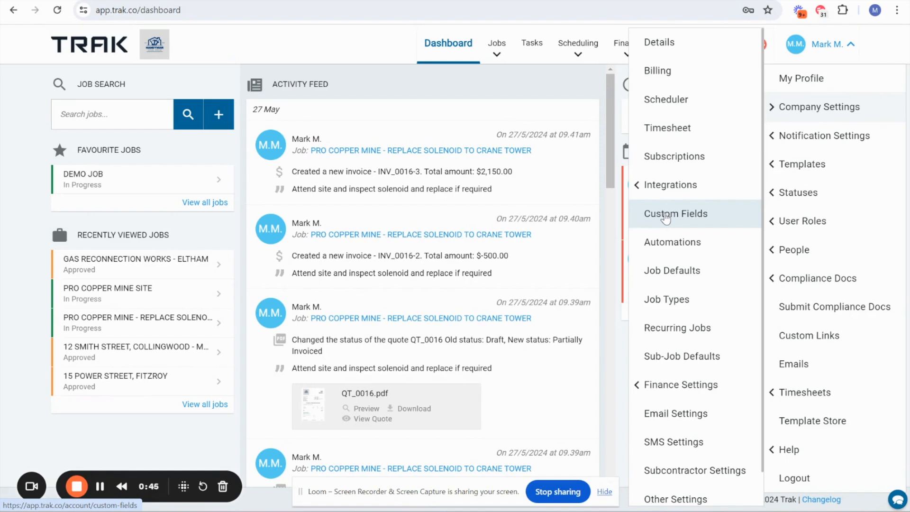
{"action": "left_click", "coordinate": [665, 215]}
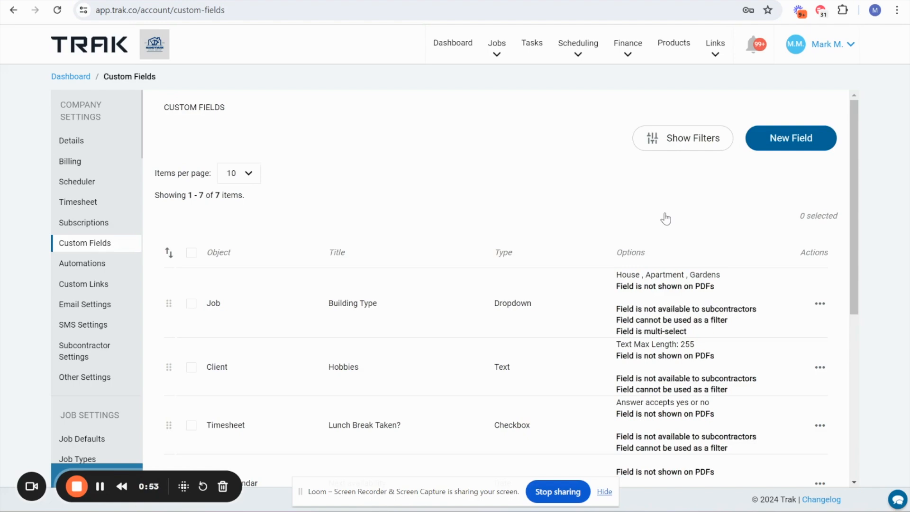
- Review the existing custom fields, checking each one's object, title, type and options
{"action": "scroll", "coordinate": [564, 217], "scroll_direction": "down", "scroll_amount": 3}
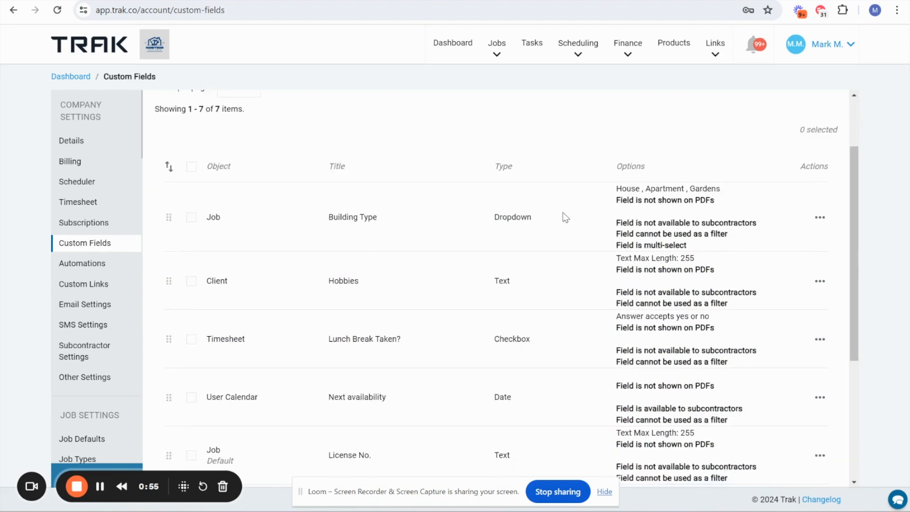
{"action": "scroll", "coordinate": [564, 217], "scroll_direction": "down", "scroll_amount": 2}
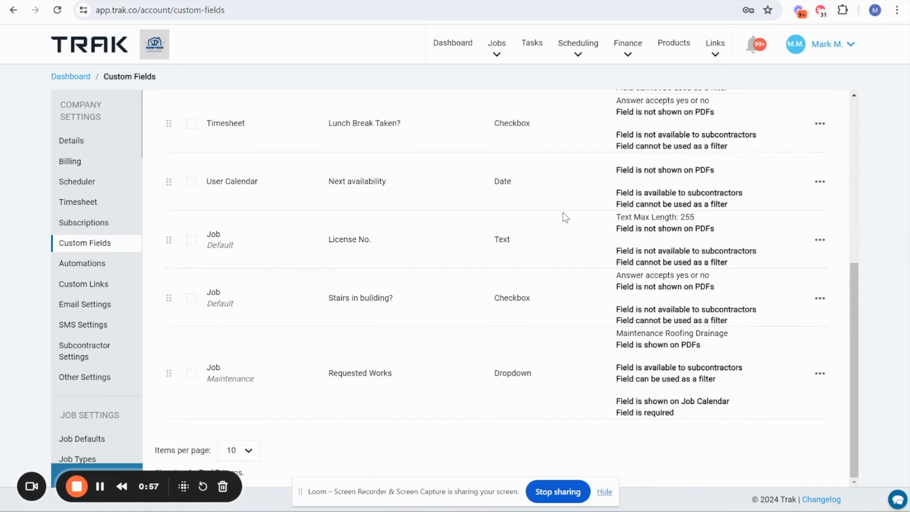
{"action": "scroll", "coordinate": [564, 218], "scroll_direction": "up", "scroll_amount": 5}
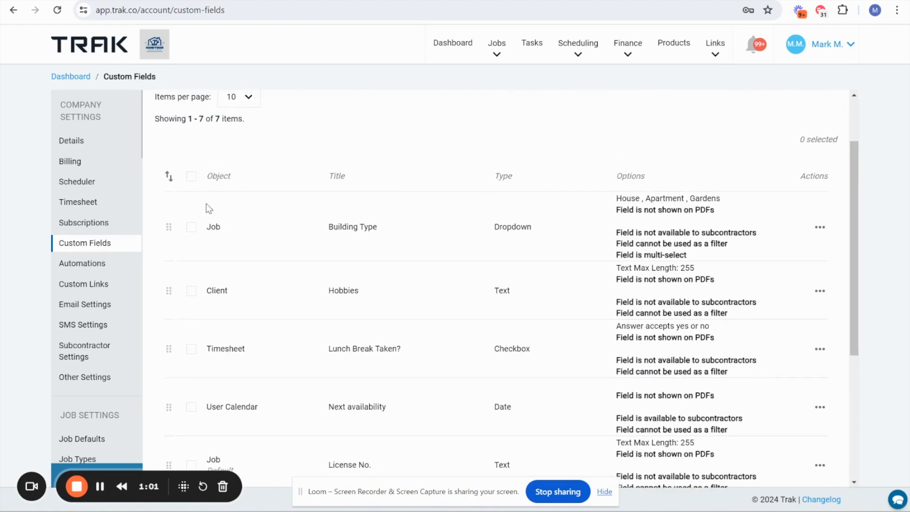
{"action": "left_click_drag", "start_coordinate": [204, 221], "coordinate": [234, 231]}
{"action": "left_click_drag", "start_coordinate": [205, 291], "coordinate": [228, 292]}
{"action": "scroll", "coordinate": [274, 341], "scroll_direction": "down", "scroll_amount": 3}
{"action": "scroll", "coordinate": [274, 340], "scroll_direction": "down", "scroll_amount": 2}
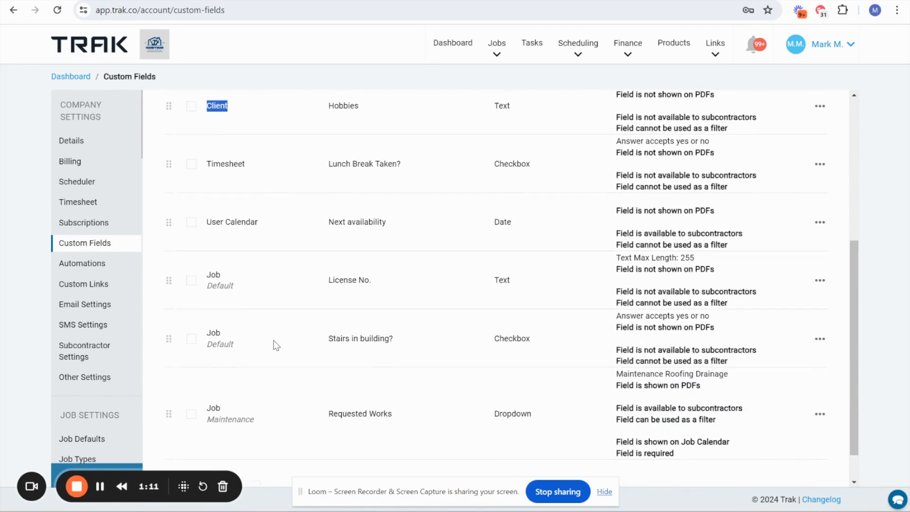
{"action": "scroll", "coordinate": [274, 340], "scroll_direction": "down", "scroll_amount": 1}
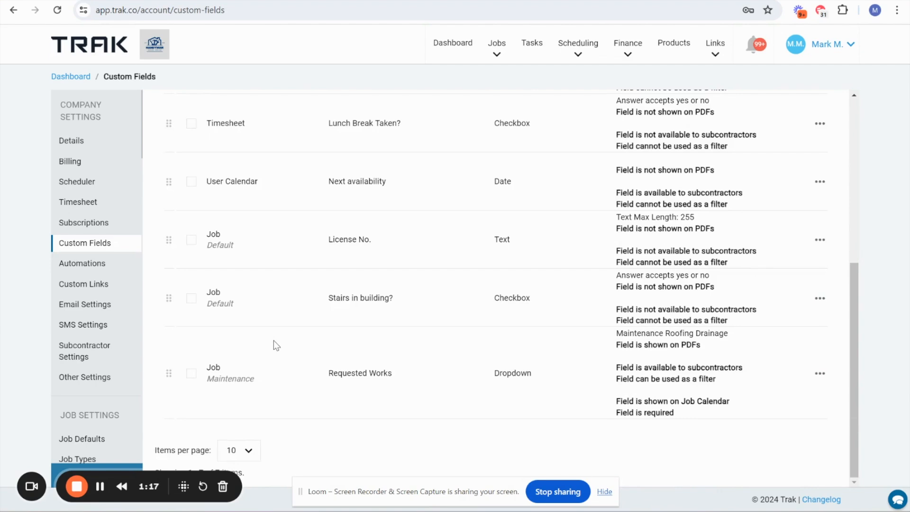
{"action": "scroll", "coordinate": [274, 340], "scroll_direction": "up", "scroll_amount": 6}
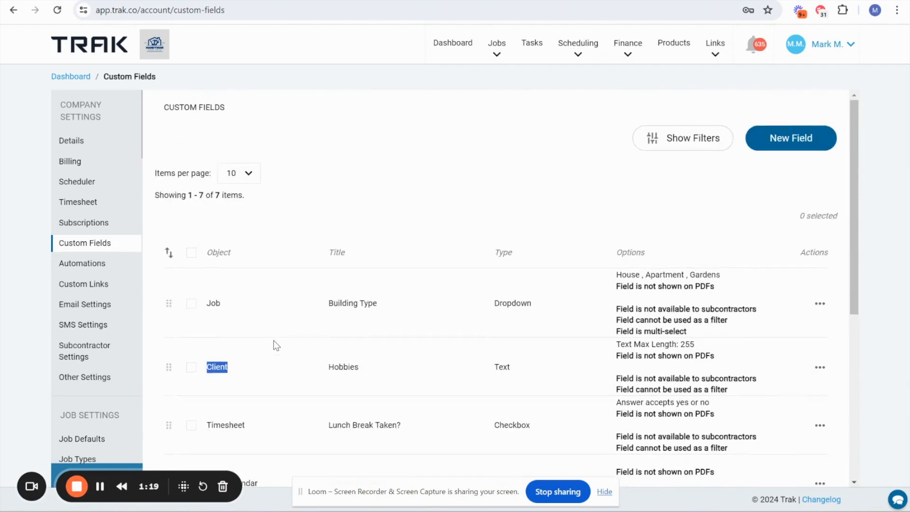
{"action": "scroll", "coordinate": [578, 240], "scroll_direction": "down", "scroll_amount": 2}
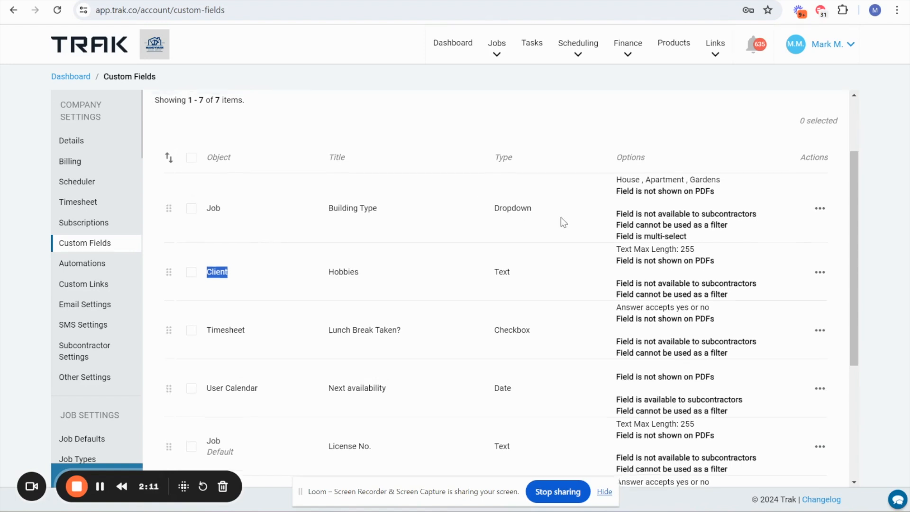
{"action": "scroll", "coordinate": [563, 222], "scroll_direction": "up", "scroll_amount": 2}
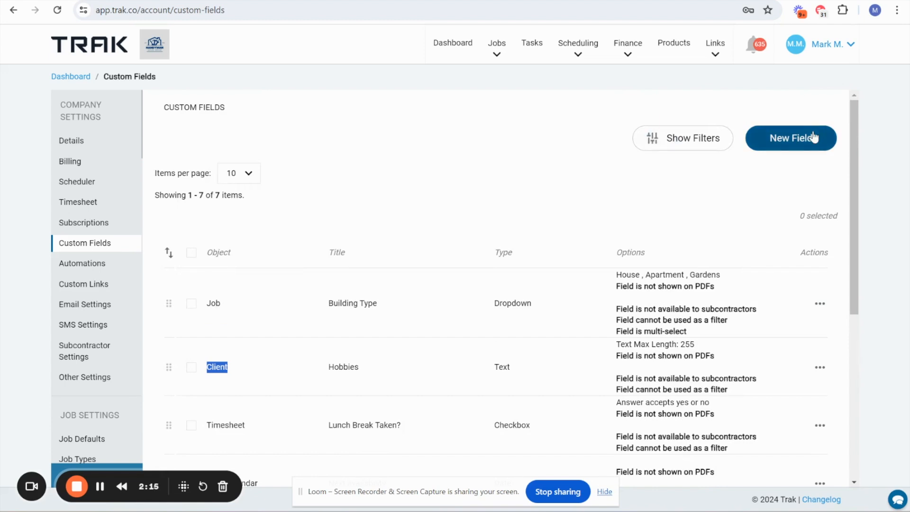
- Open a new custom field form and look through the available object types
{"action": "left_click", "coordinate": [794, 148]}
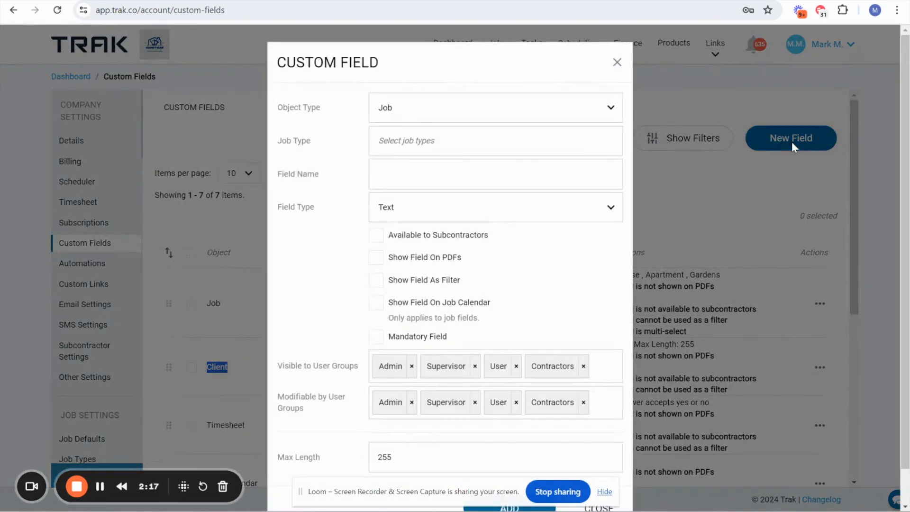
{"action": "scroll", "coordinate": [483, 217], "scroll_direction": "down", "scroll_amount": 1}
{"action": "scroll", "coordinate": [483, 217], "scroll_direction": "up", "scroll_amount": 1}
{"action": "left_click_drag", "start_coordinate": [285, 109], "coordinate": [340, 113]}
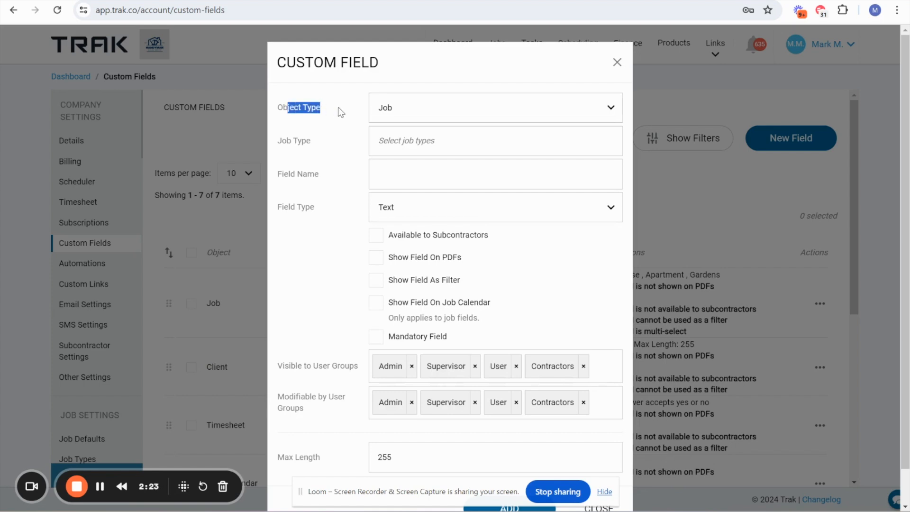
{"action": "left_click", "coordinate": [423, 116]}
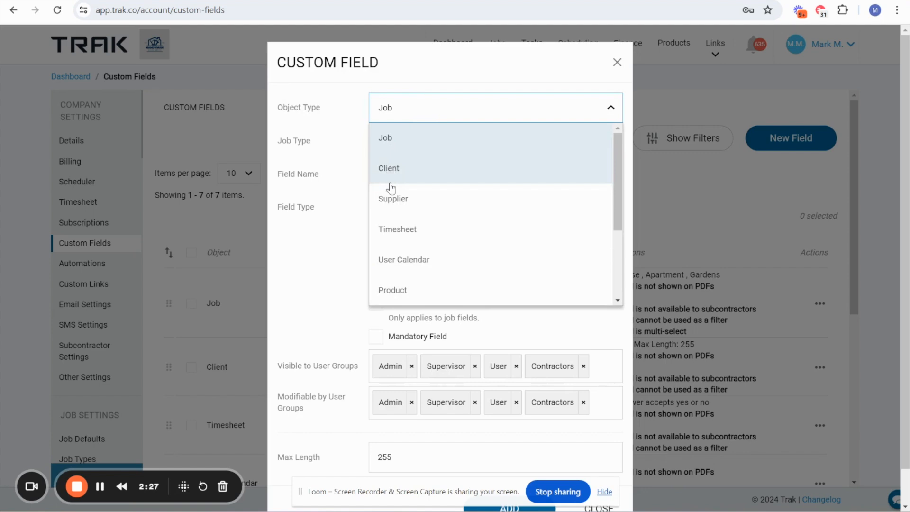
{"action": "scroll", "coordinate": [410, 233], "scroll_direction": "down", "scroll_amount": 5}
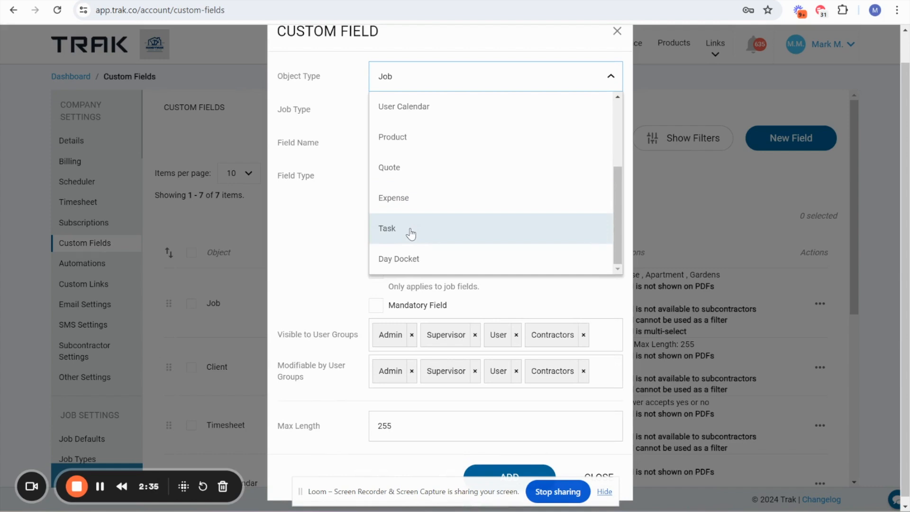
{"action": "scroll", "coordinate": [410, 233], "scroll_direction": "up", "scroll_amount": 3}
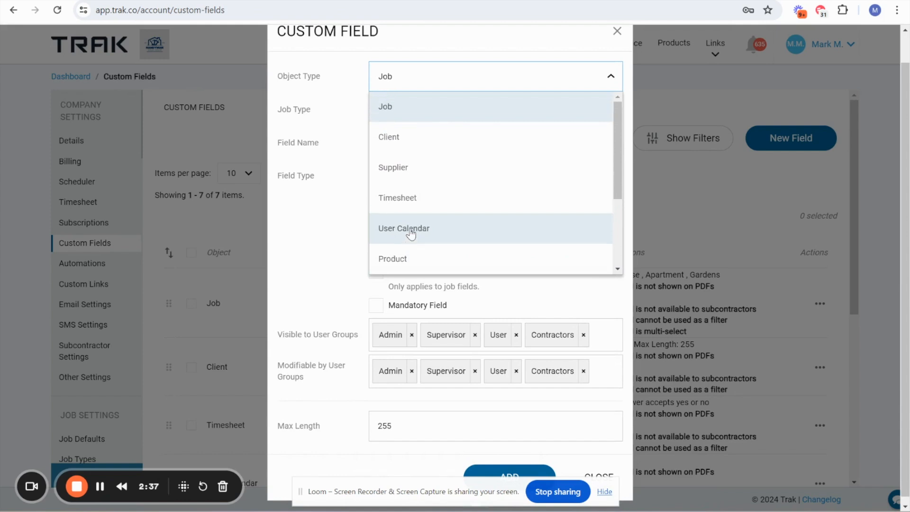
{"action": "left_click", "coordinate": [336, 218]}
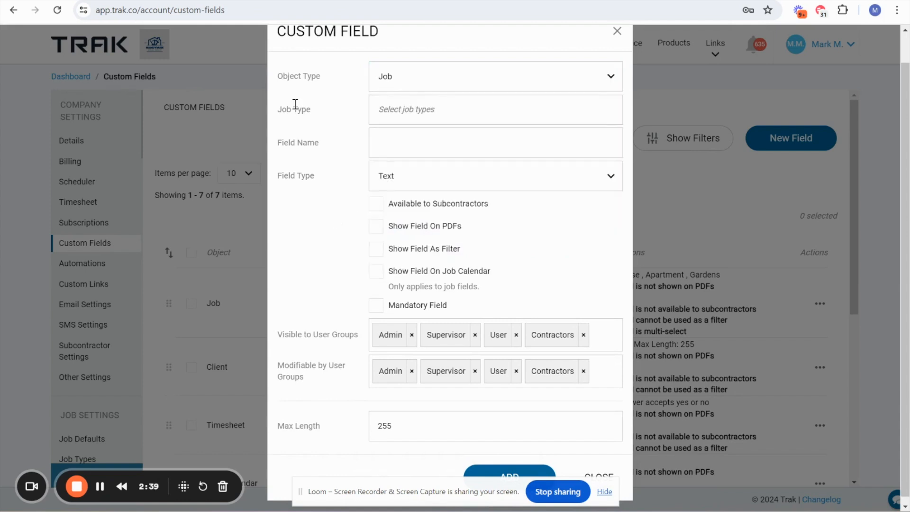
- Examine the new field's job type and name settings and the available field types
{"action": "left_click_drag", "start_coordinate": [277, 111], "coordinate": [316, 117]}
{"action": "left_click_drag", "start_coordinate": [290, 142], "coordinate": [317, 146]}
{"action": "left_click", "coordinate": [396, 148]}
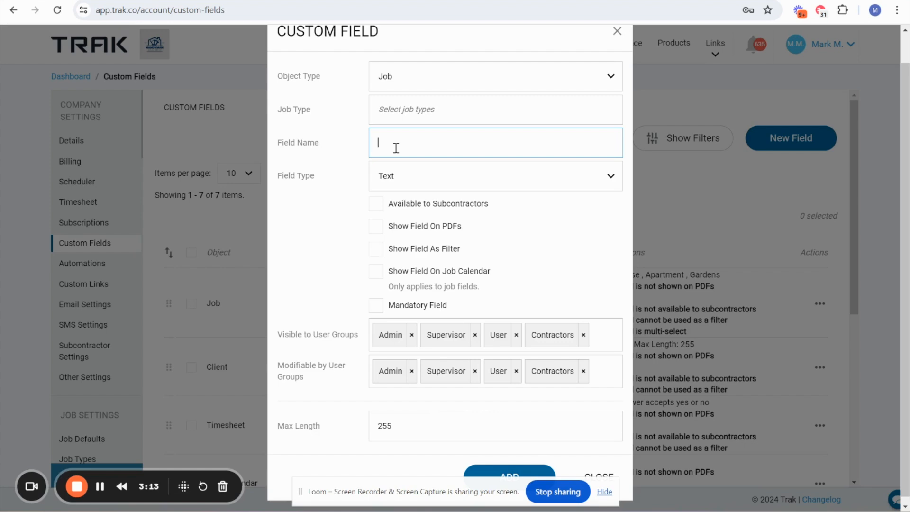
{"action": "left_click", "coordinate": [293, 175]}
{"action": "left_click_drag", "start_coordinate": [294, 175], "coordinate": [316, 182]}
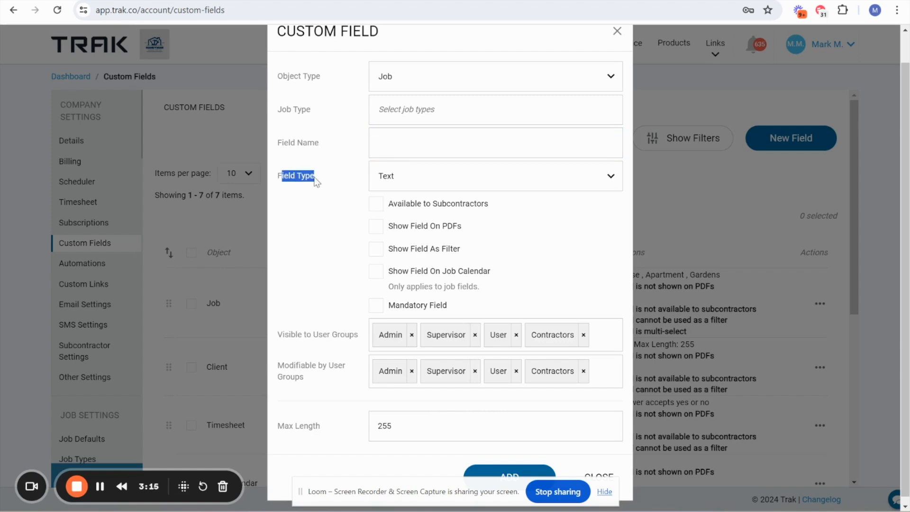
{"action": "left_click", "coordinate": [416, 182]}
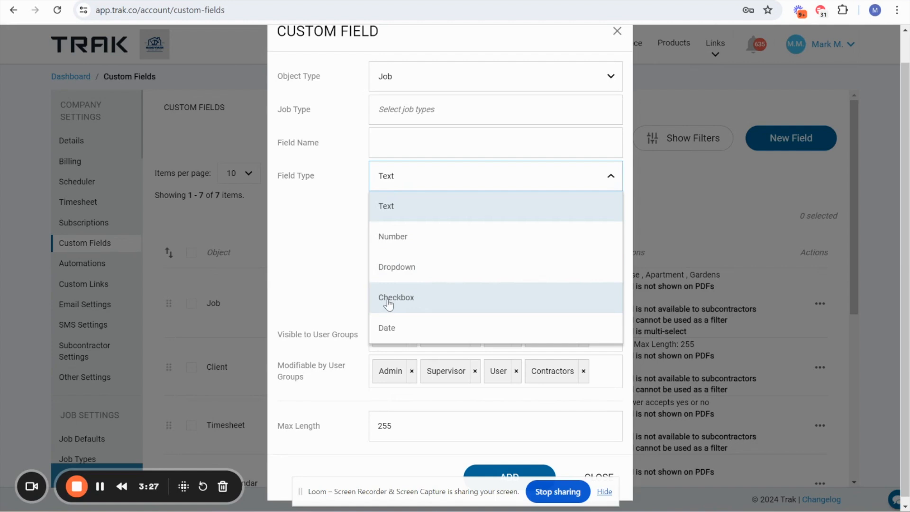
{"action": "scroll", "coordinate": [426, 301], "scroll_direction": "down", "scroll_amount": 1}
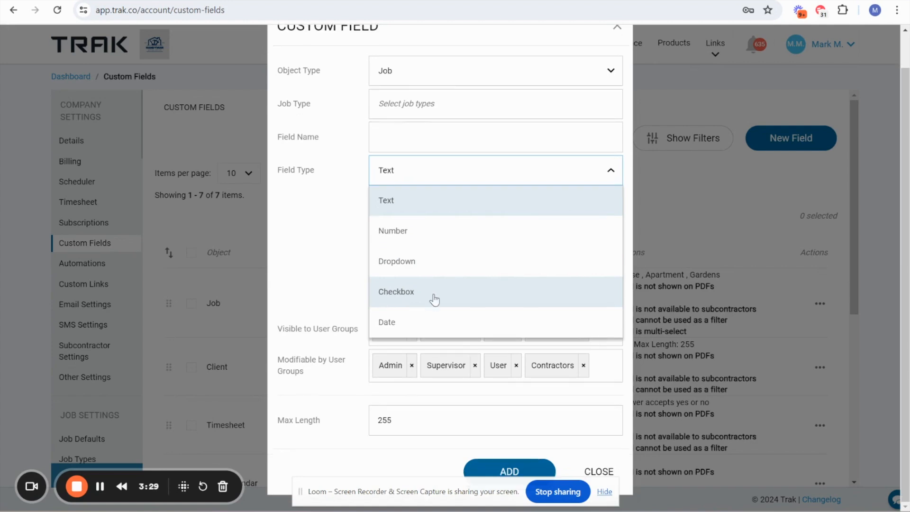
{"action": "left_click", "coordinate": [345, 265]}
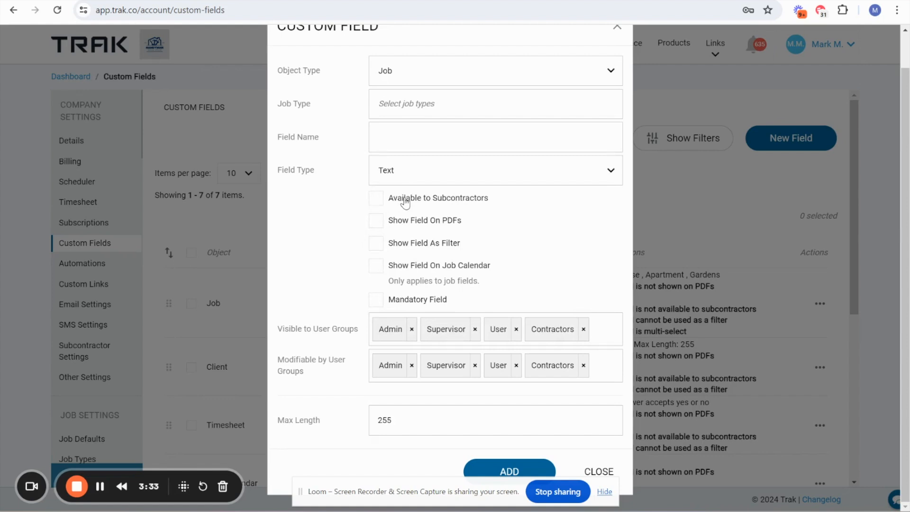
- Check what making the field available to subcontractors offers, and examine the visible and modifiable user group settings
{"action": "left_click", "coordinate": [377, 203]}
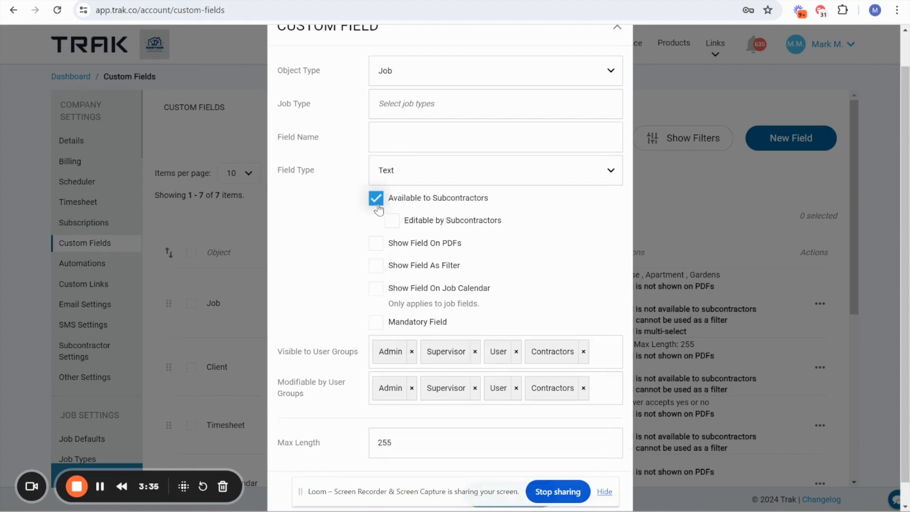
{"action": "left_click", "coordinate": [378, 204]}
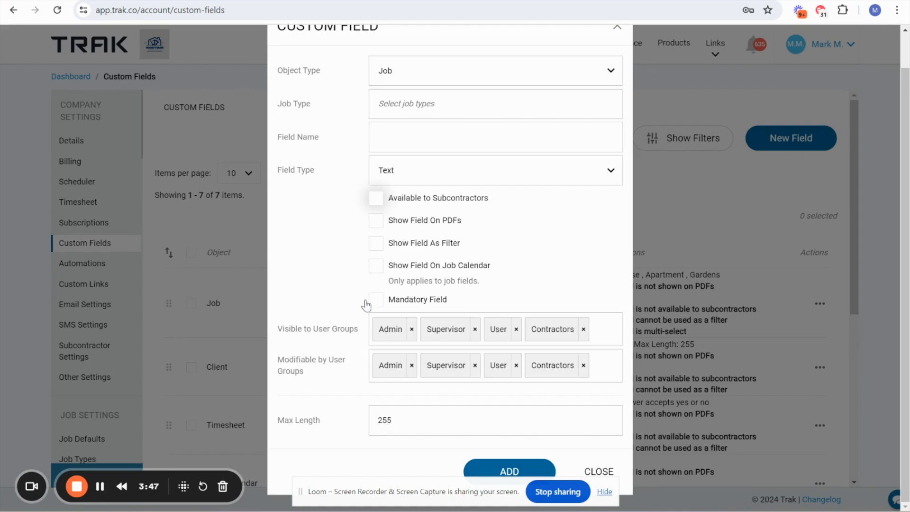
{"action": "left_click_drag", "start_coordinate": [297, 327], "coordinate": [345, 335]}
{"action": "left_click", "coordinate": [303, 358]}
{"action": "left_click_drag", "start_coordinate": [304, 357], "coordinate": [339, 373]}
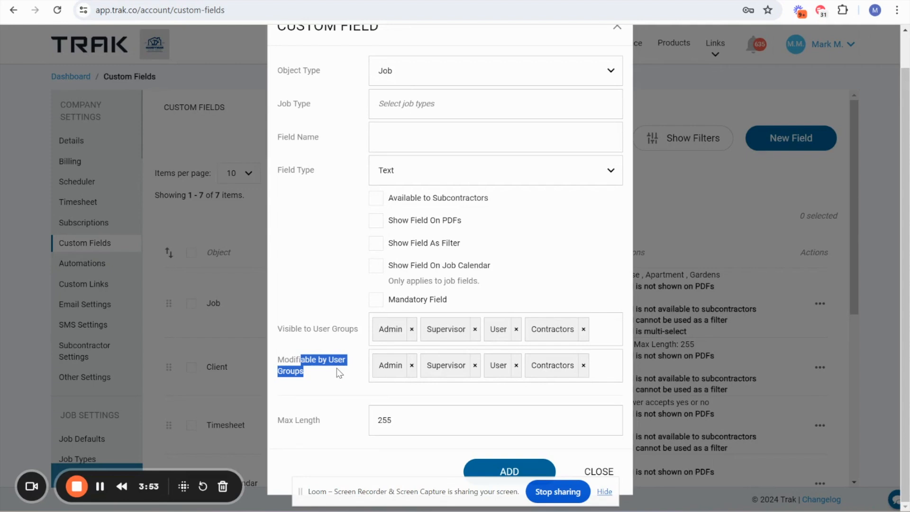
- Set the new field's type to Dropdown and enter the options one, two and three on separate lines
{"action": "left_click", "coordinate": [413, 176]}
{"action": "left_click", "coordinate": [386, 264]}
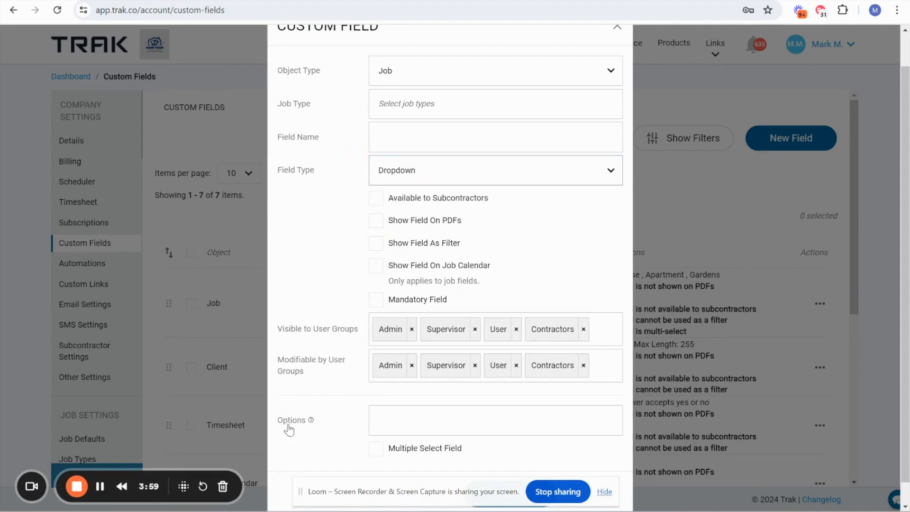
{"action": "scroll", "coordinate": [365, 437], "scroll_direction": "down", "scroll_amount": 1}
{"action": "left_click", "coordinate": [388, 402]}
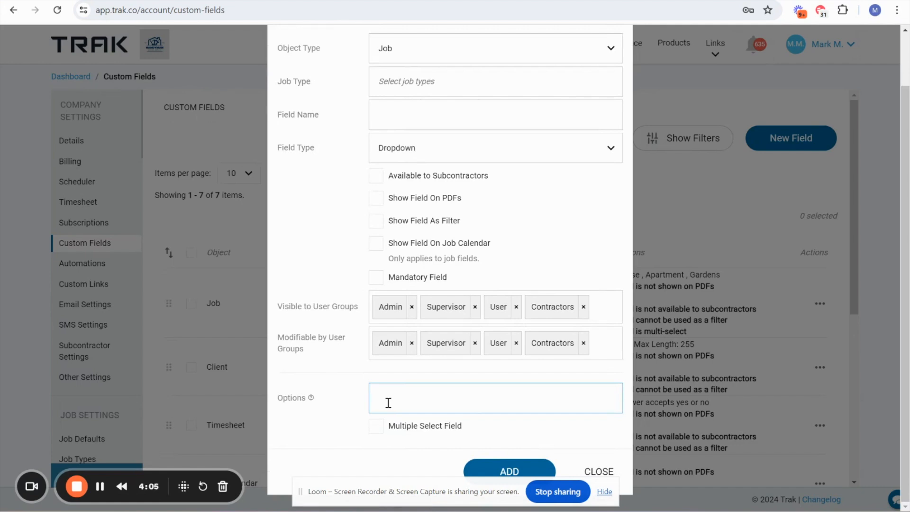
{"action": "type", "text": "one"}
{"action": "key", "text": "Return"}
{"action": "type", "text": "two"}
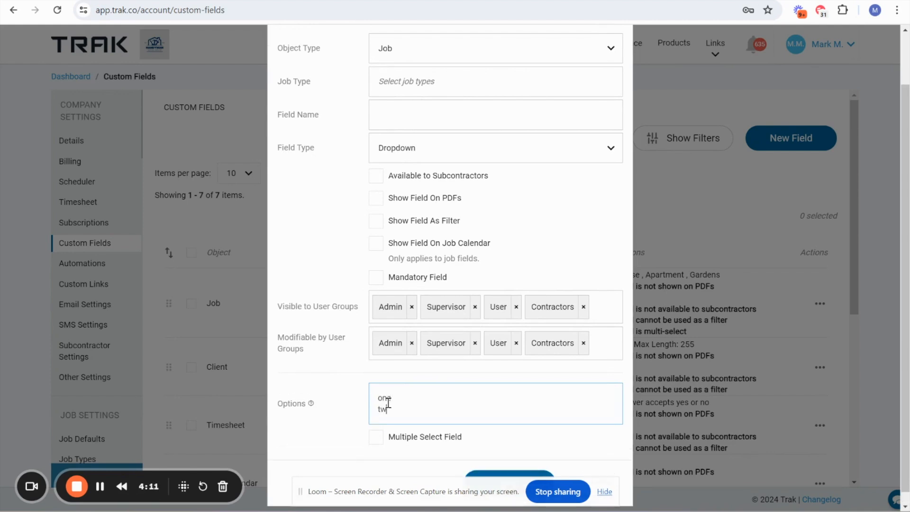
{"action": "key", "text": "Return"}
{"action": "type", "text": "three"}
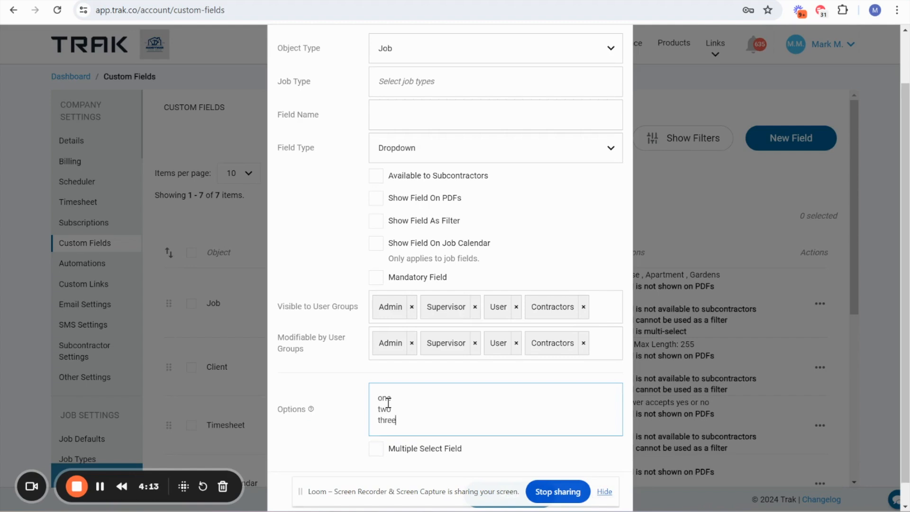
{"action": "key", "text": "Return"}
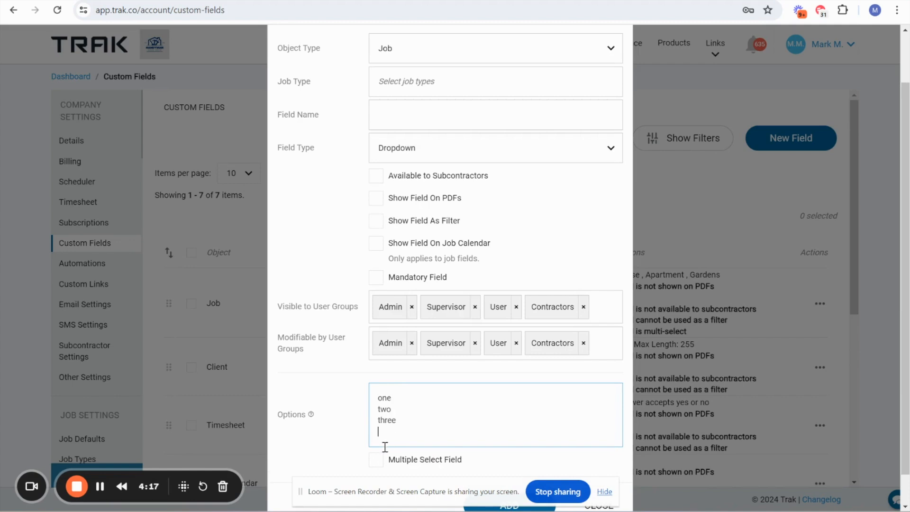
- Try the Multiple Select Field option on and off, and close the custom field form without adding the field
{"action": "left_click", "coordinate": [377, 460]}
{"action": "left_click", "coordinate": [378, 461]}
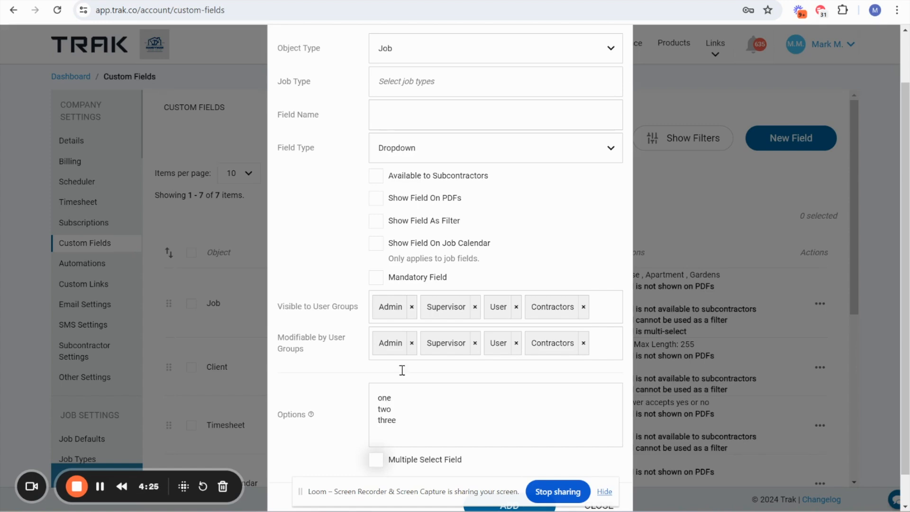
{"action": "scroll", "coordinate": [361, 146], "scroll_direction": "down", "scroll_amount": 1}
{"action": "scroll", "coordinate": [361, 146], "scroll_direction": "up", "scroll_amount": 1}
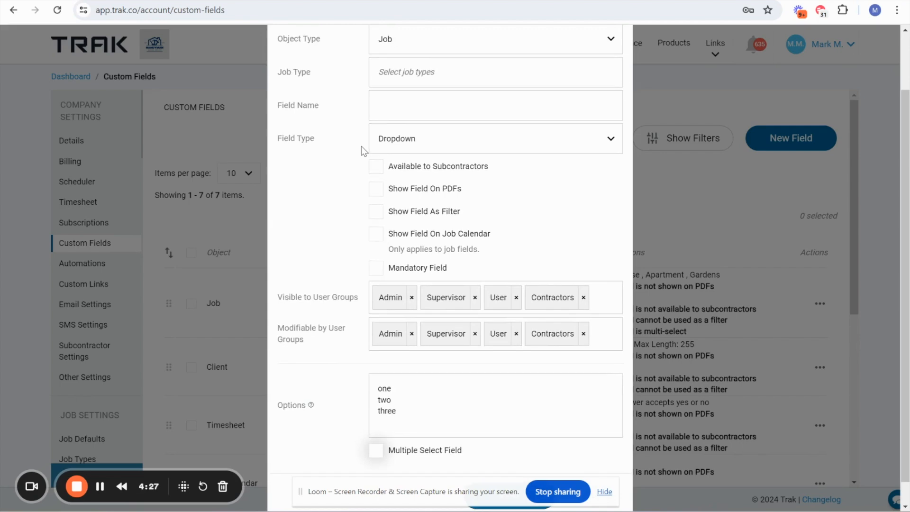
{"action": "scroll", "coordinate": [361, 146], "scroll_direction": "down", "scroll_amount": 1}
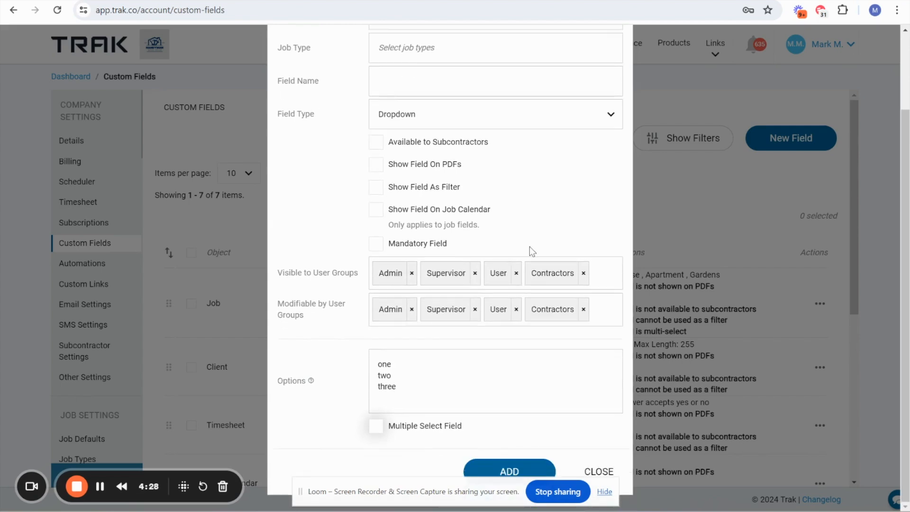
{"action": "left_click", "coordinate": [598, 470]}
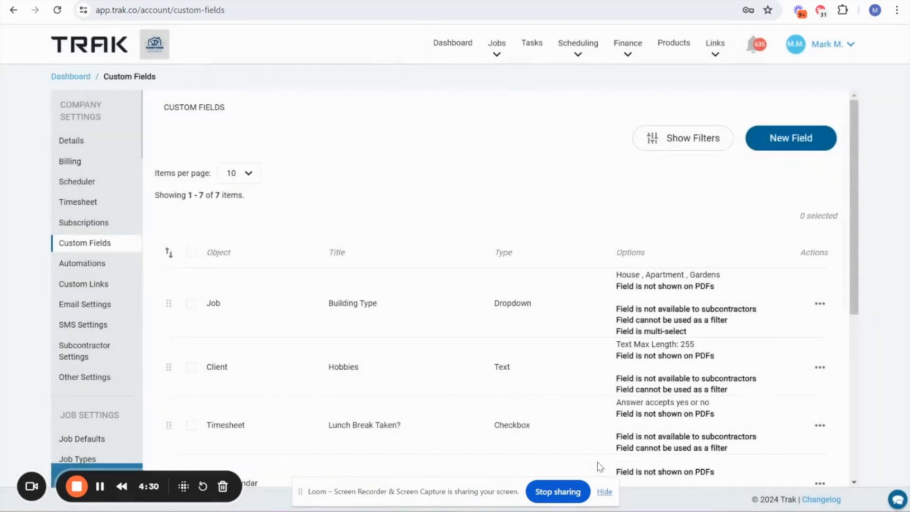
- Start creating a new job from the jobs list and select House as its Building Type
{"action": "left_click", "coordinate": [497, 43]}
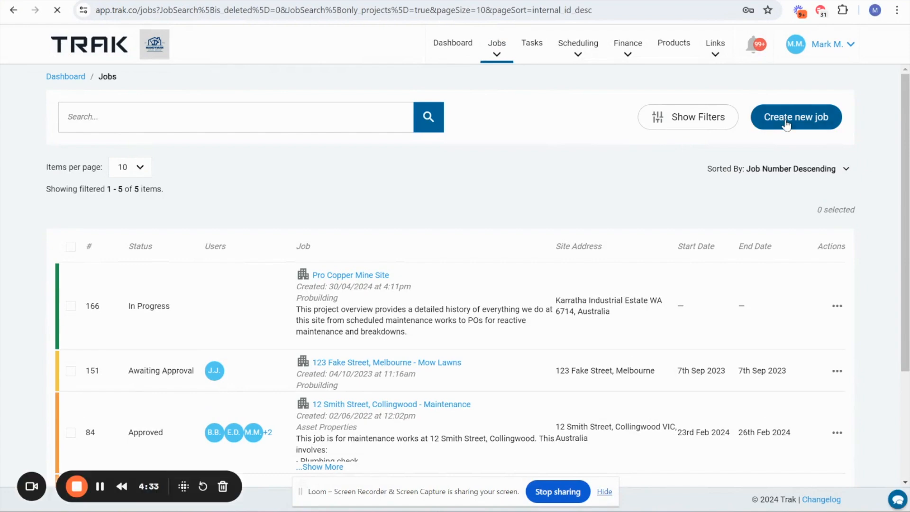
{"action": "left_click", "coordinate": [785, 120]}
{"action": "scroll", "coordinate": [549, 255], "scroll_direction": "down", "scroll_amount": 3}
{"action": "scroll", "coordinate": [549, 255], "scroll_direction": "down", "scroll_amount": 1}
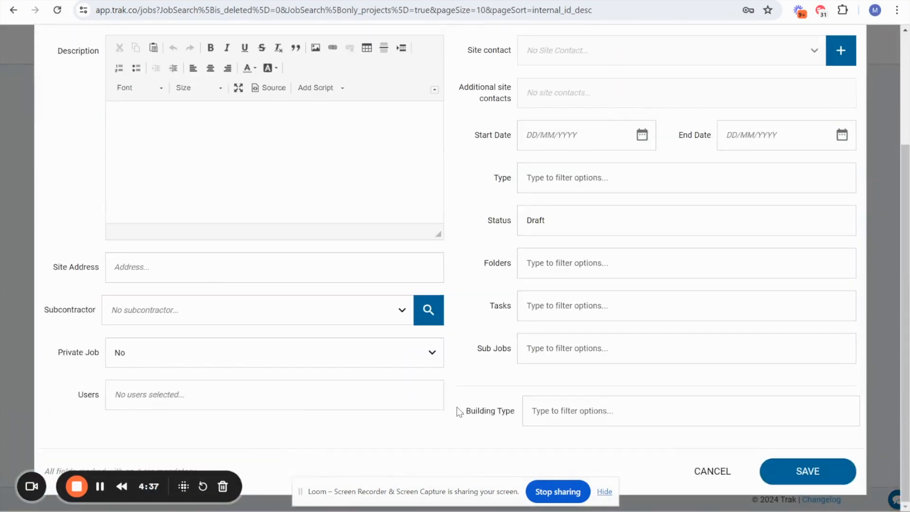
{"action": "left_click_drag", "start_coordinate": [459, 408], "coordinate": [530, 420]}
{"action": "left_click", "coordinate": [550, 413]}
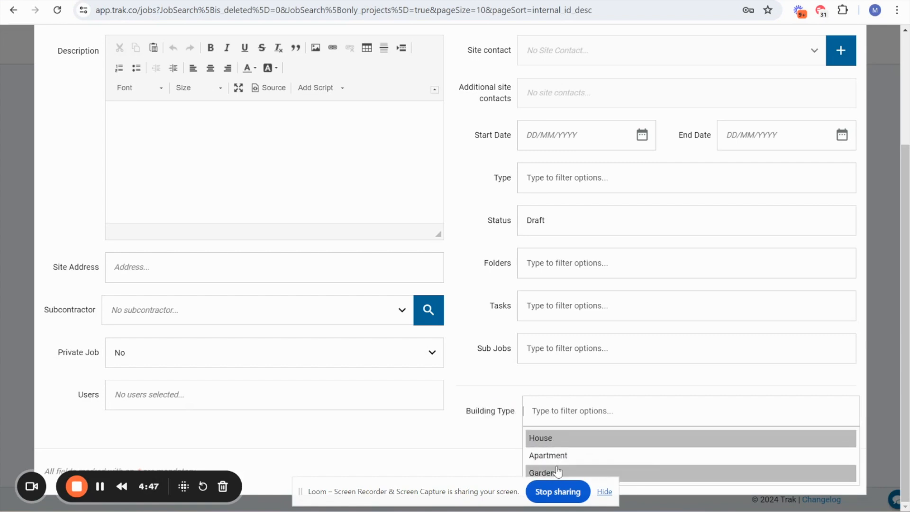
{"action": "left_click", "coordinate": [548, 439]}
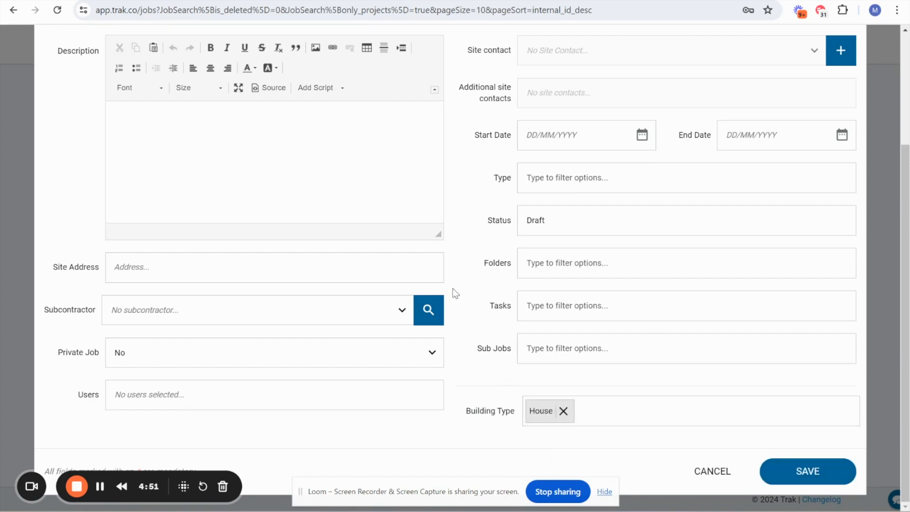
- Set the new job's type to Maintenance and its Requested Works to Maintenance Roofing Drainage
{"action": "left_click", "coordinate": [535, 189]}
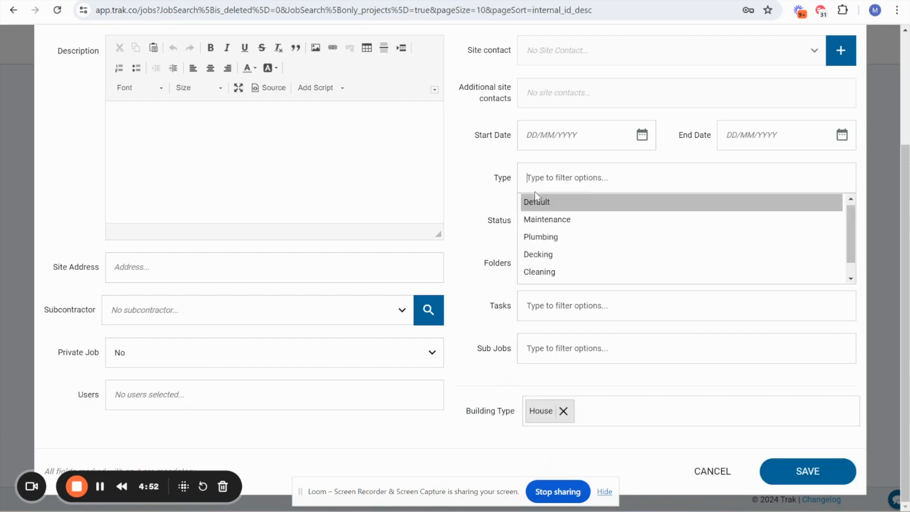
{"action": "left_click", "coordinate": [535, 219]}
{"action": "scroll", "coordinate": [505, 264], "scroll_direction": "down", "scroll_amount": 1}
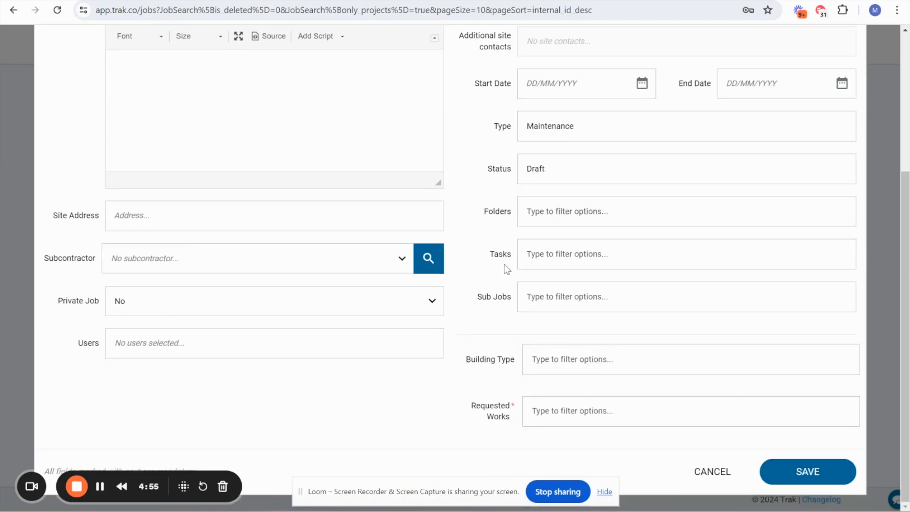
{"action": "left_click", "coordinate": [555, 410]}
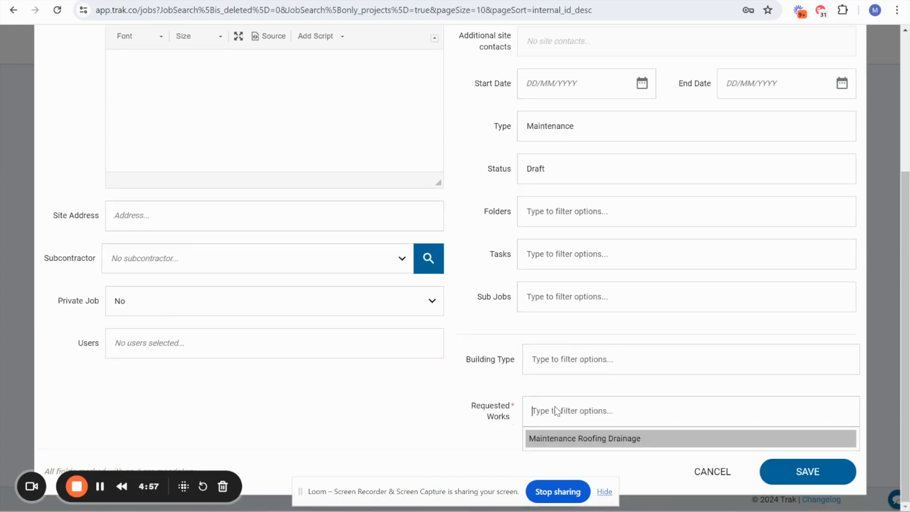
{"action": "left_click", "coordinate": [561, 438]}
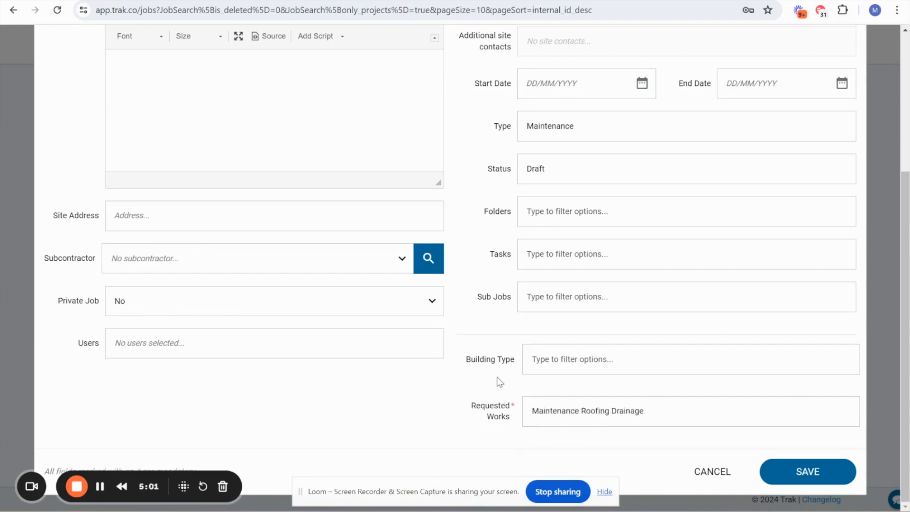
{"action": "scroll", "coordinate": [464, 286], "scroll_direction": "up", "scroll_amount": 2}
{"action": "scroll", "coordinate": [465, 286], "scroll_direction": "up", "scroll_amount": 1}
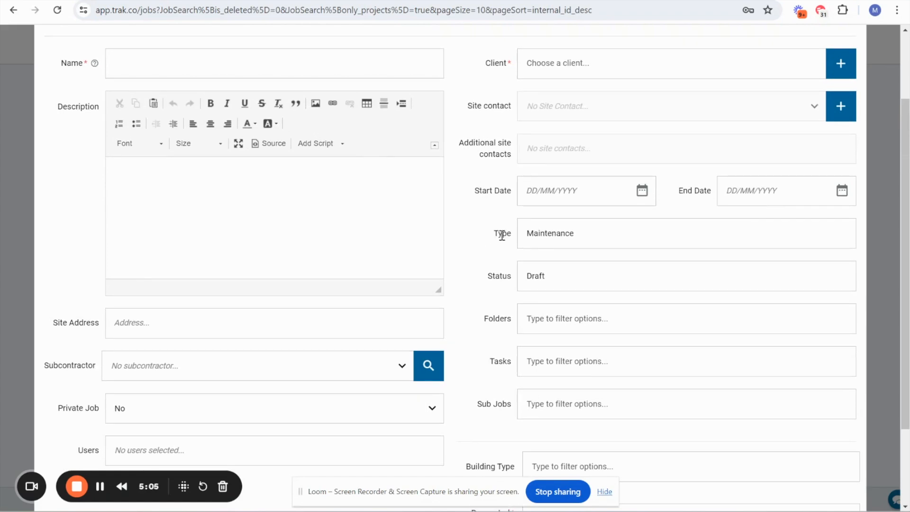
{"action": "scroll", "coordinate": [492, 314], "scroll_direction": "down", "scroll_amount": 2}
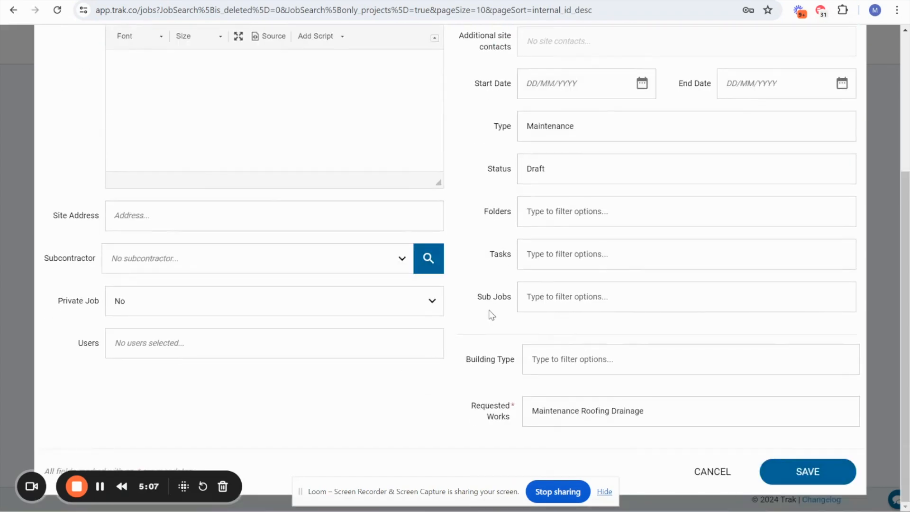
{"action": "scroll", "coordinate": [491, 313], "scroll_direction": "up", "scroll_amount": 4}
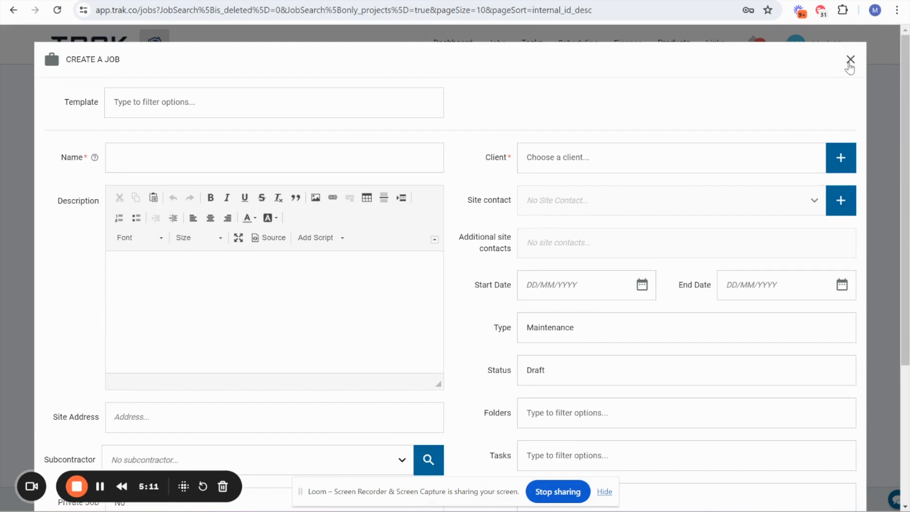
- Close the new job form without saving and examine the Requested Works filter for the jobs list
{"action": "left_click", "coordinate": [849, 62]}
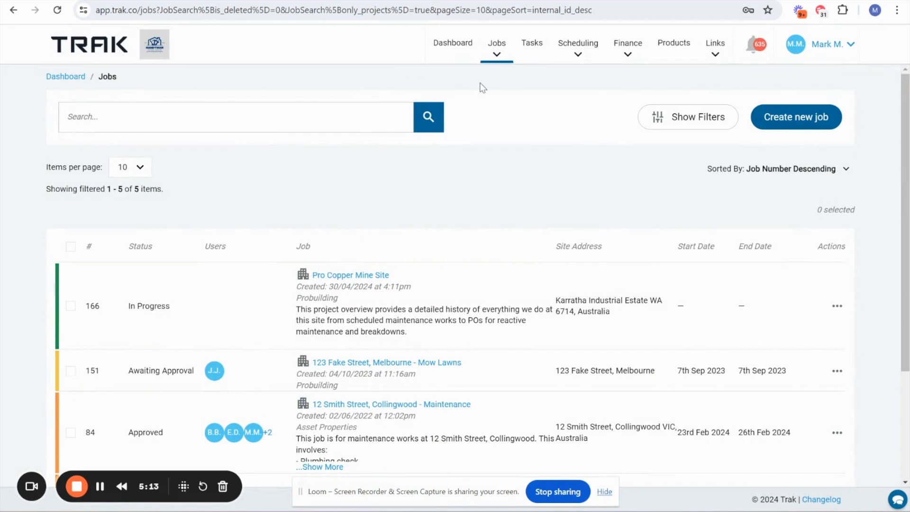
{"action": "left_click", "coordinate": [693, 124]}
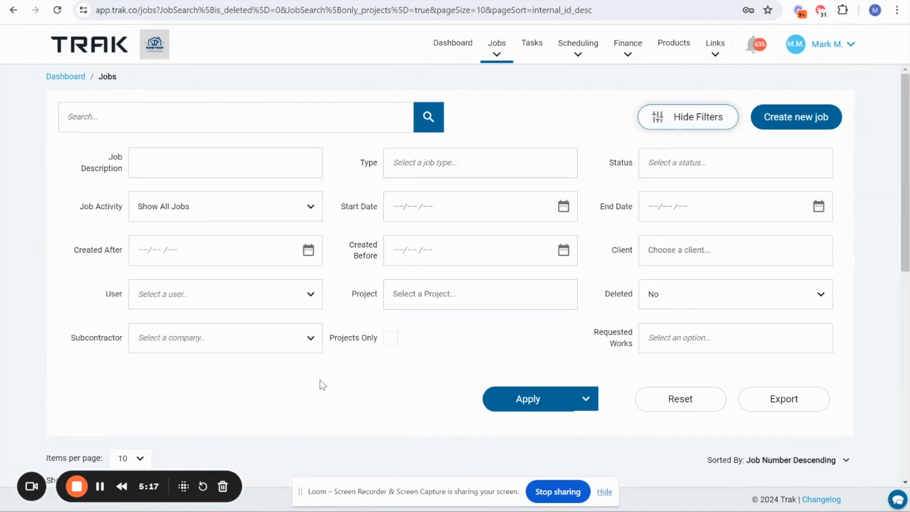
{"action": "left_click_drag", "start_coordinate": [589, 338], "coordinate": [640, 352]}
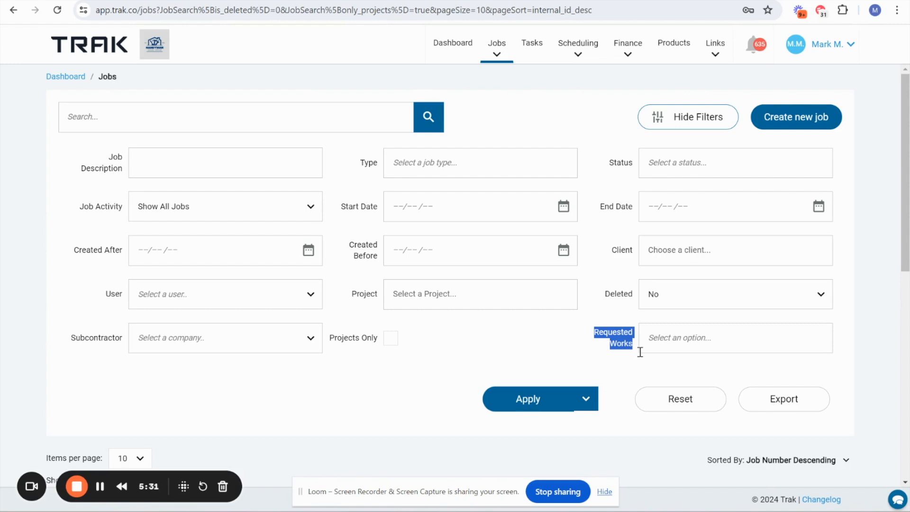
- Open the Job Types list in the company settings
{"action": "left_click", "coordinate": [822, 55]}
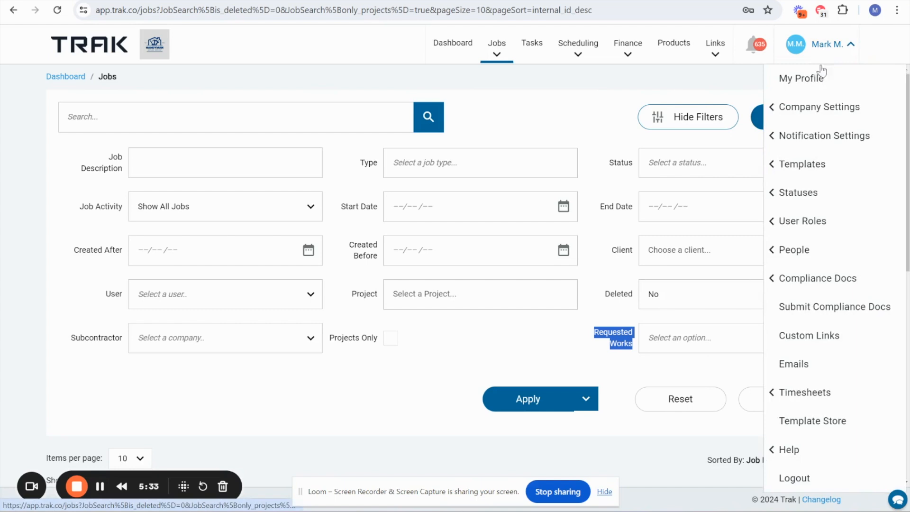
{"action": "left_click", "coordinate": [816, 109]}
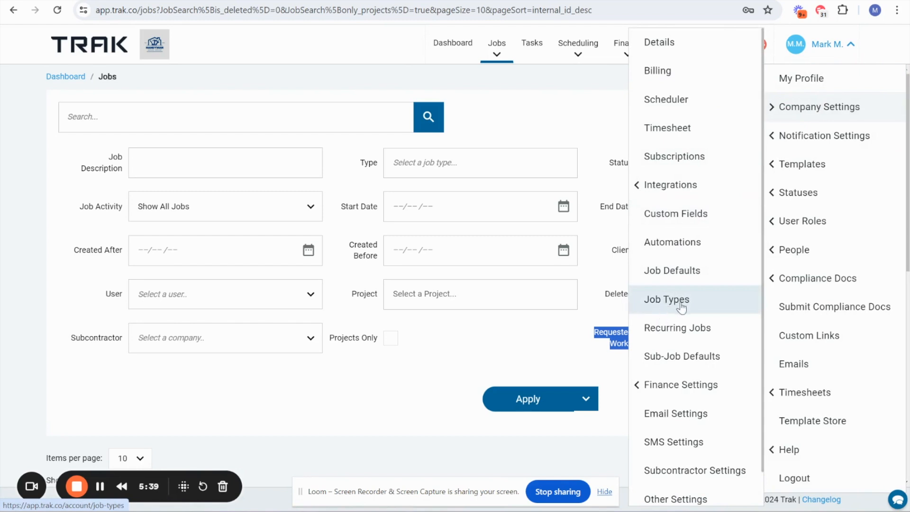
{"action": "left_click", "coordinate": [657, 300]}
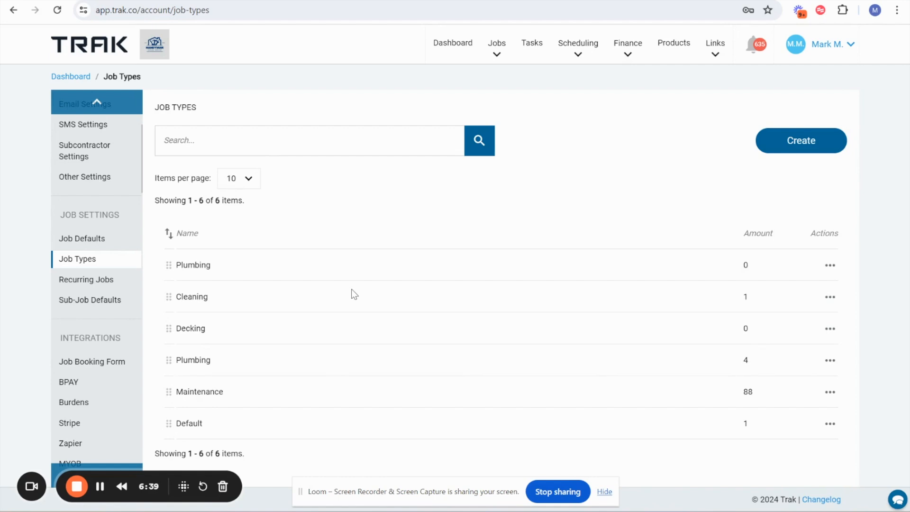
- Open the Job Defaults in the company settings and look through the available default and reminder options
{"action": "left_click", "coordinate": [831, 44]}
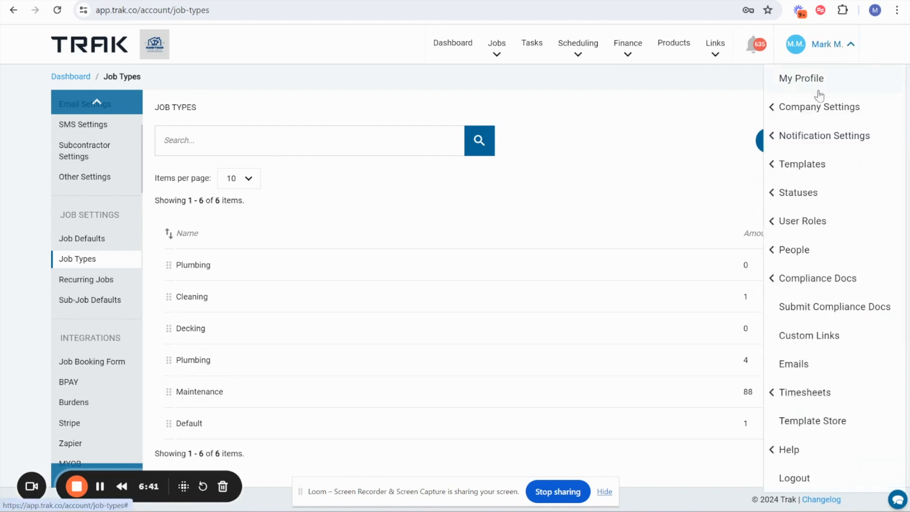
{"action": "left_click", "coordinate": [813, 107]}
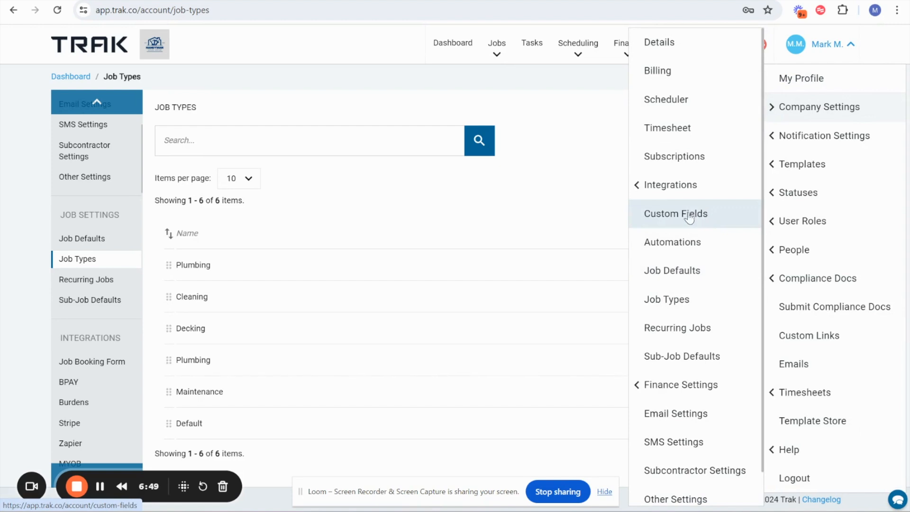
{"action": "left_click", "coordinate": [685, 273]}
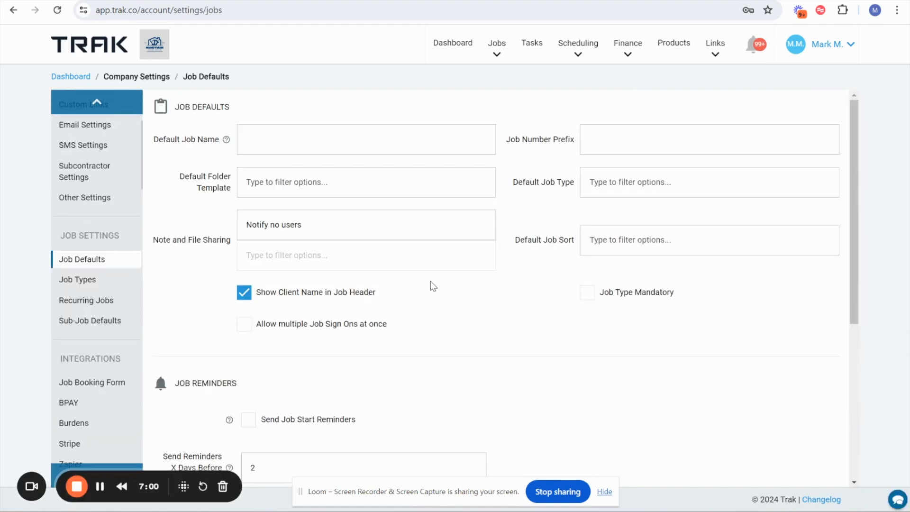
{"action": "scroll", "coordinate": [432, 285], "scroll_direction": "down", "scroll_amount": 1}
{"action": "scroll", "coordinate": [432, 285], "scroll_direction": "down", "scroll_amount": 5}
{"action": "scroll", "coordinate": [432, 285], "scroll_direction": "up", "scroll_amount": 5}
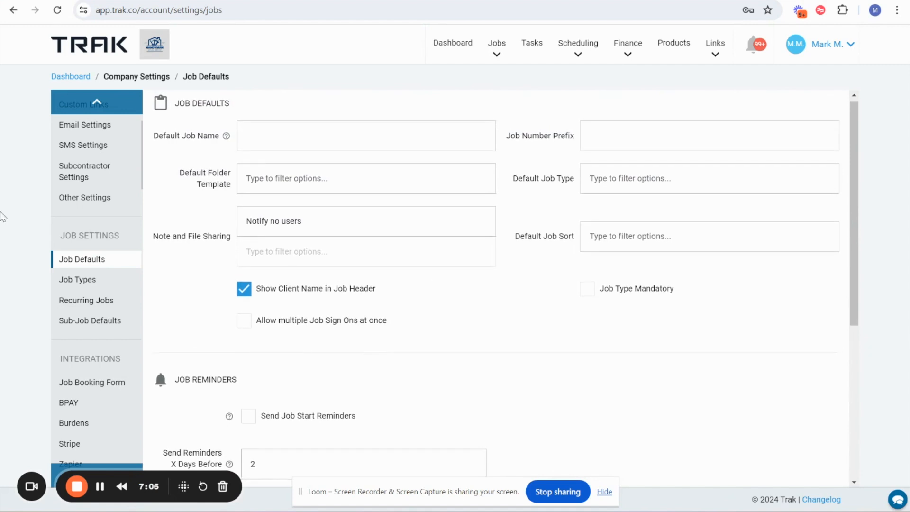
- Look up the job placeholders for the Default Job Name and set it to {job_address}
{"action": "left_click_drag", "start_coordinate": [155, 130], "coordinate": [216, 141]}
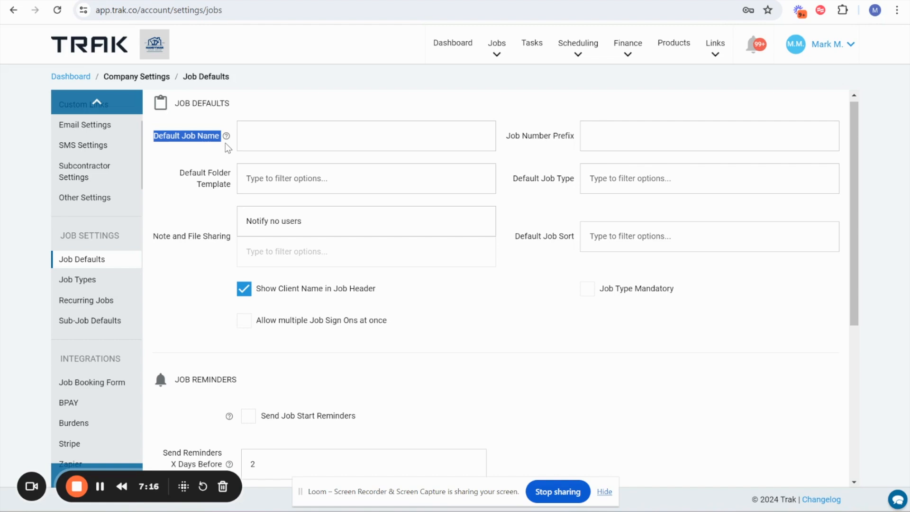
{"action": "left_click", "coordinate": [226, 136]}
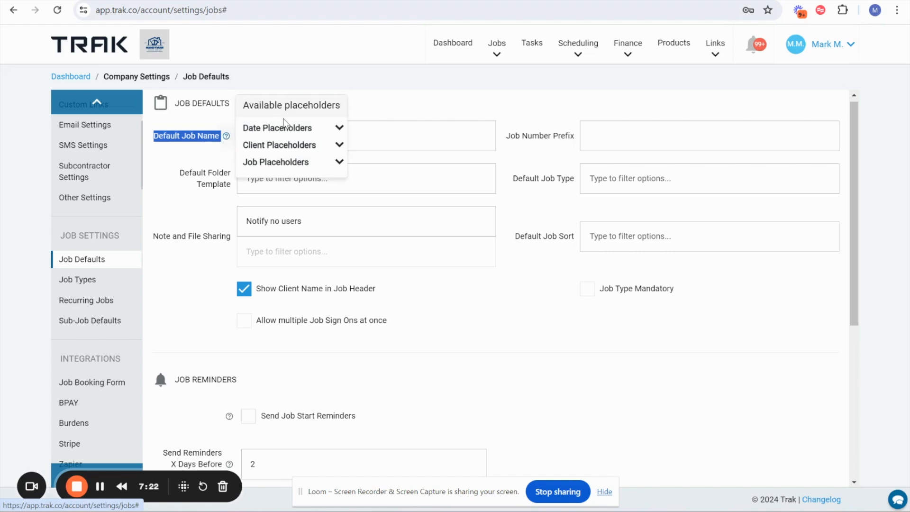
{"action": "left_click", "coordinate": [280, 162]}
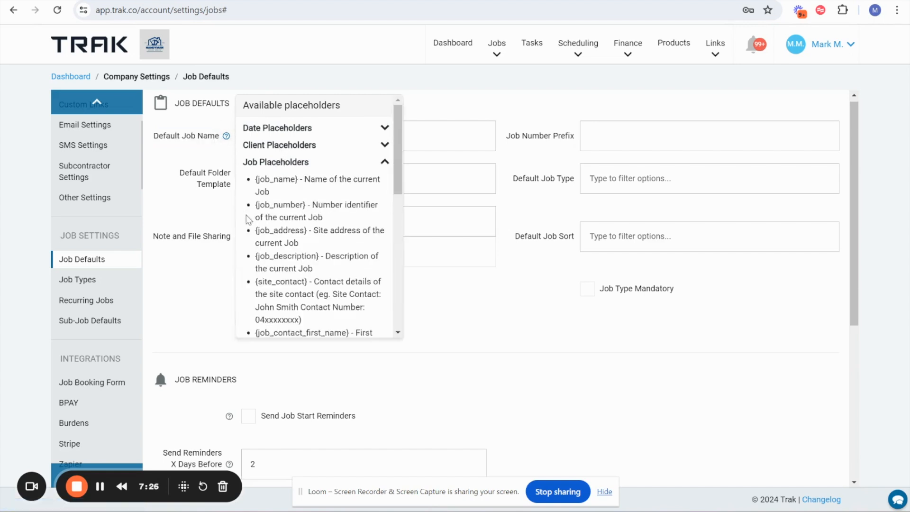
{"action": "left_click_drag", "start_coordinate": [255, 231], "coordinate": [308, 235]}
{"action": "key", "text": "ctrl+c"}
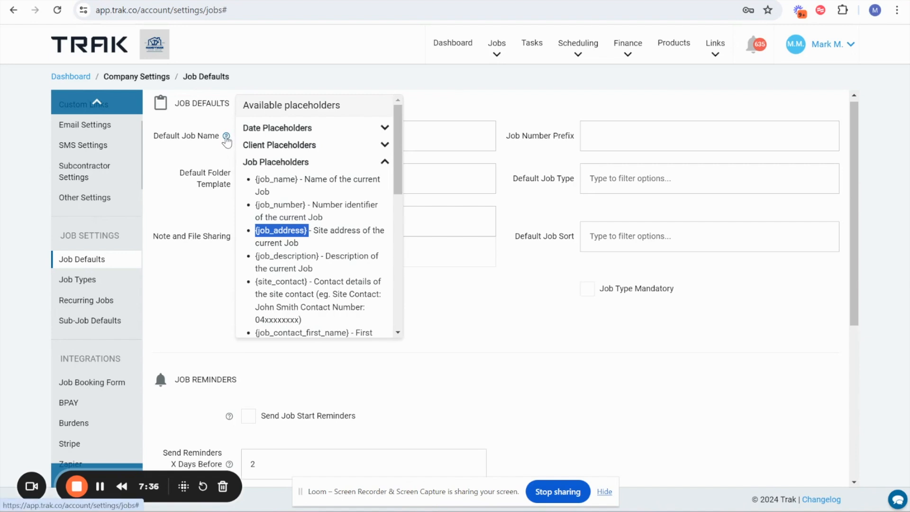
{"action": "left_click", "coordinate": [262, 139]}
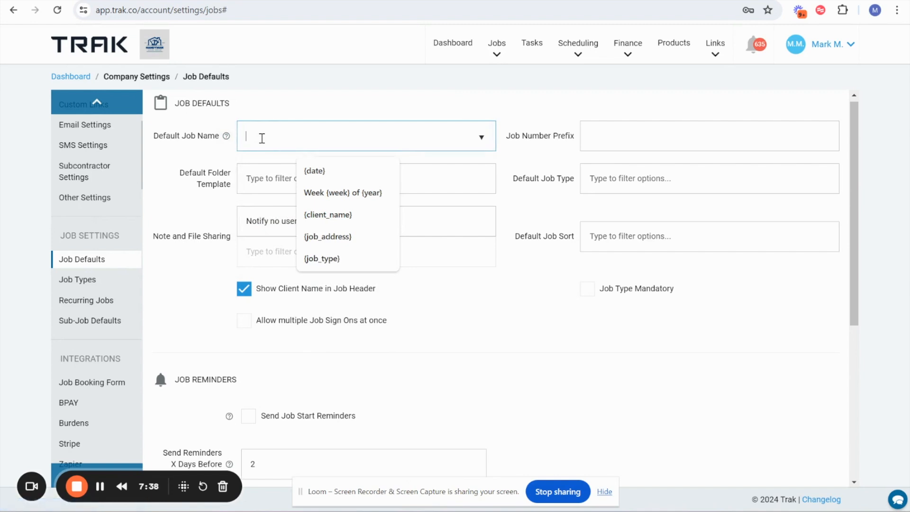
{"action": "key", "text": "ctrl+v"}
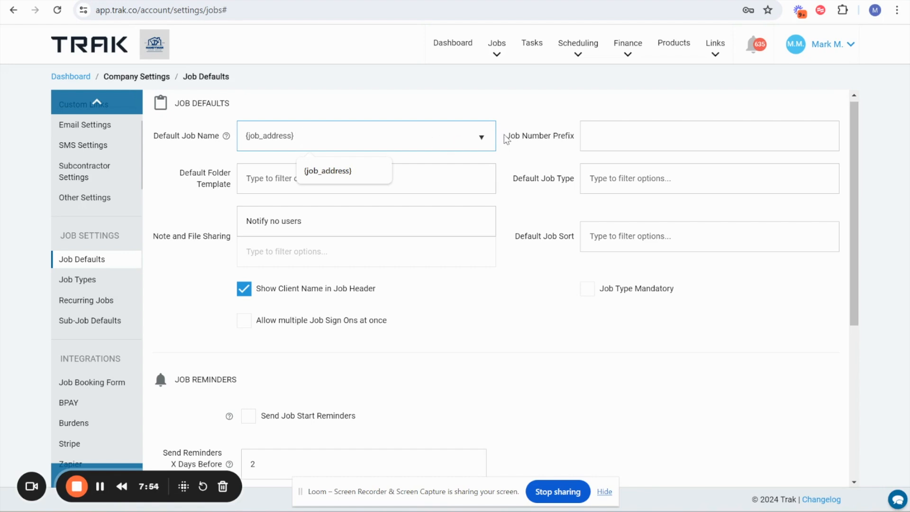
- Set the Default Job Type to Maintenance and the Default Folder Template to Tap Repair
{"action": "left_click_drag", "start_coordinate": [517, 178], "coordinate": [565, 185]}
{"action": "left_click", "coordinate": [611, 184]}
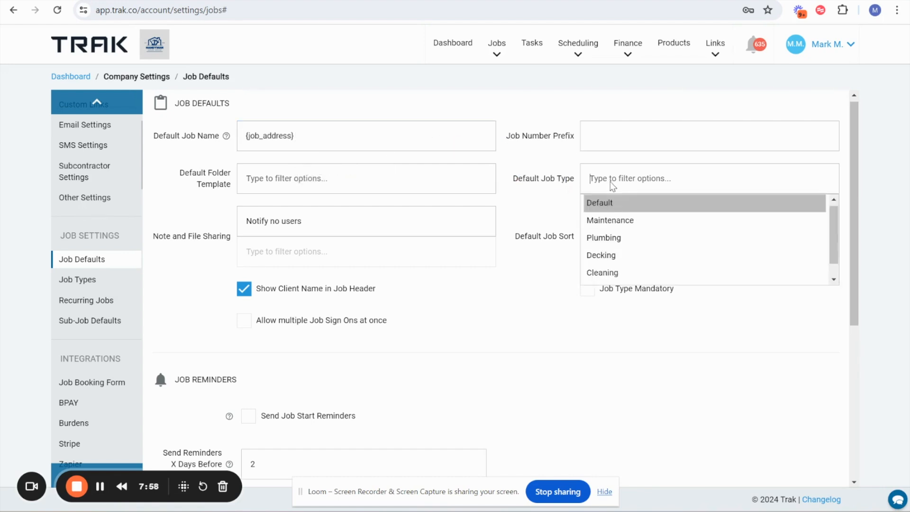
{"action": "left_click", "coordinate": [613, 222]}
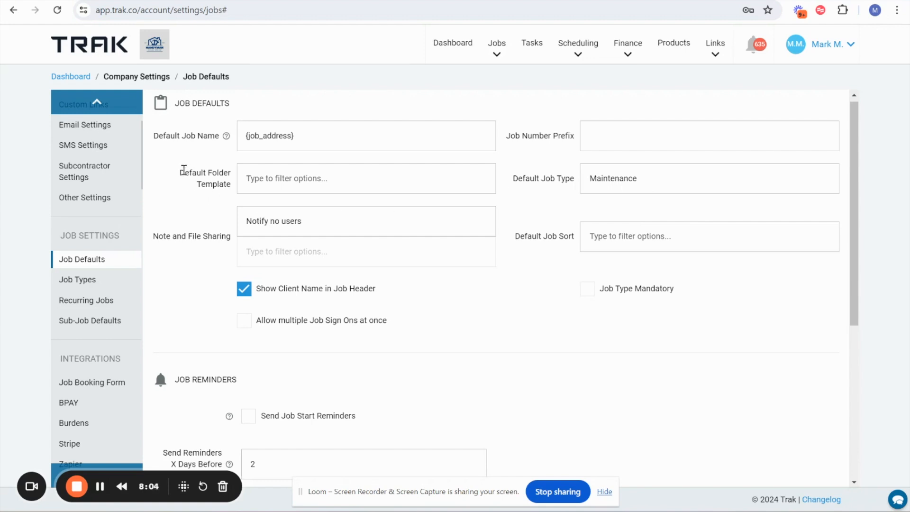
{"action": "left_click", "coordinate": [286, 179]}
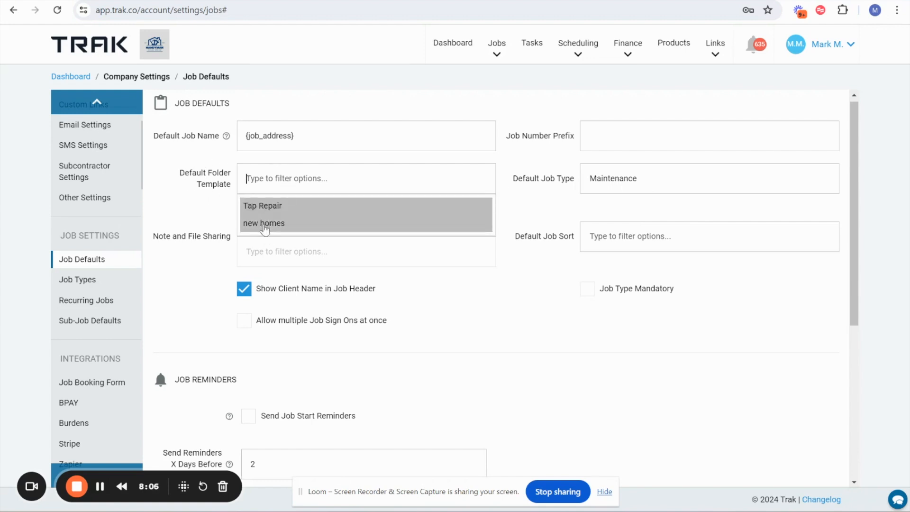
{"action": "left_click", "coordinate": [268, 207]}
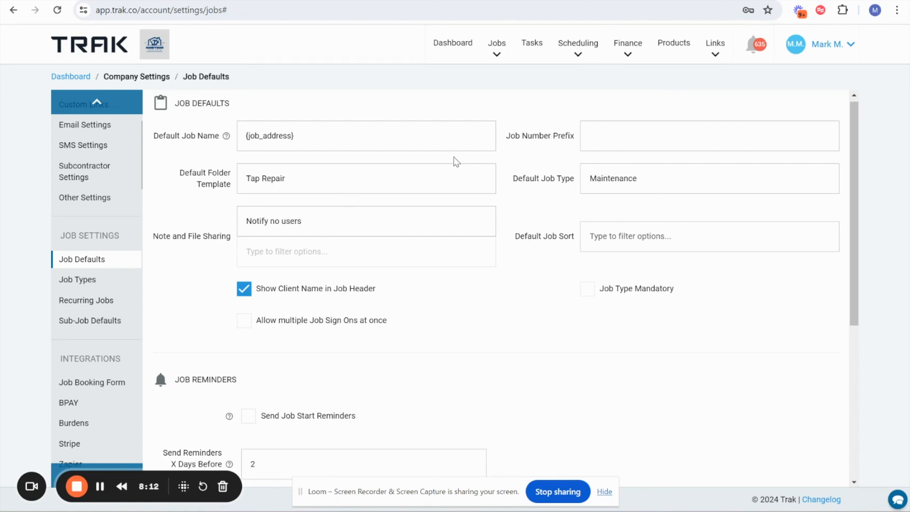
- Make the job type mandatory and review the rest of the job default settings
{"action": "left_click", "coordinate": [585, 289]}
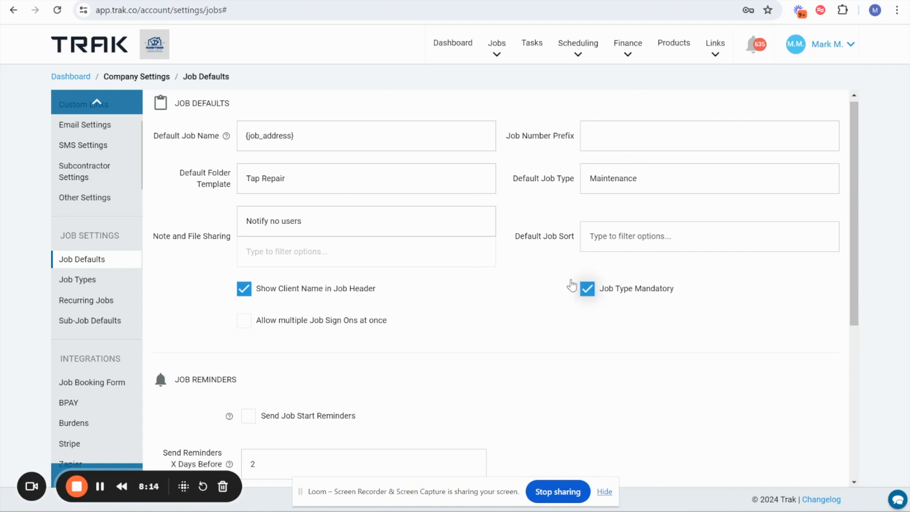
{"action": "scroll", "coordinate": [388, 291], "scroll_direction": "down", "scroll_amount": 1}
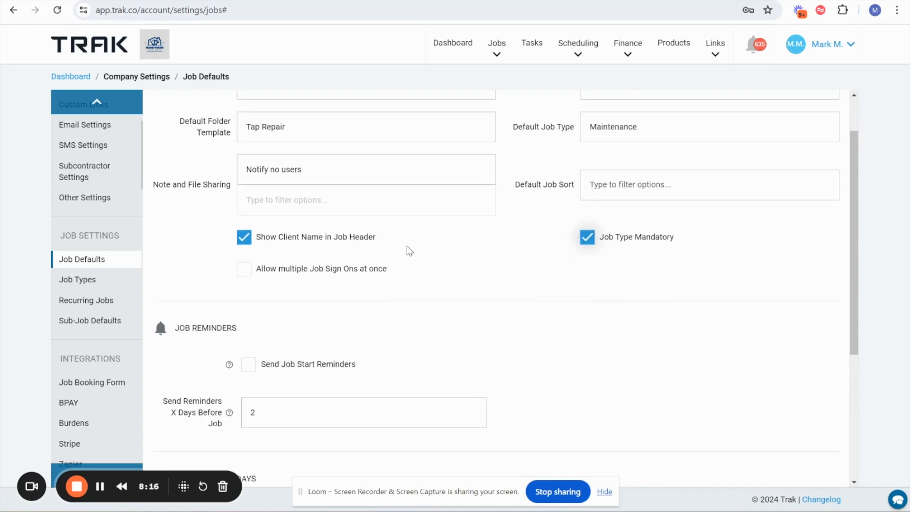
{"action": "scroll", "coordinate": [416, 245], "scroll_direction": "down", "scroll_amount": 3}
{"action": "scroll", "coordinate": [416, 245], "scroll_direction": "up", "scroll_amount": 4}
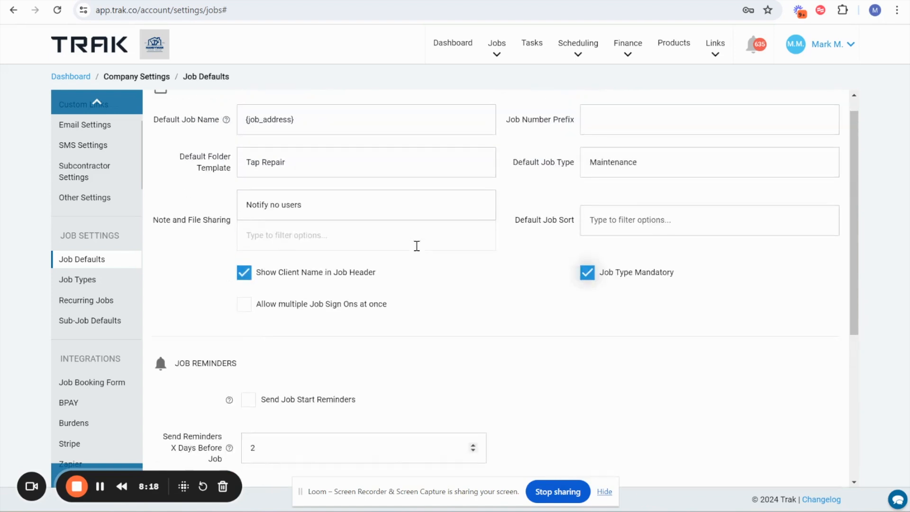
{"action": "left_click_drag", "start_coordinate": [185, 109], "coordinate": [228, 114]}
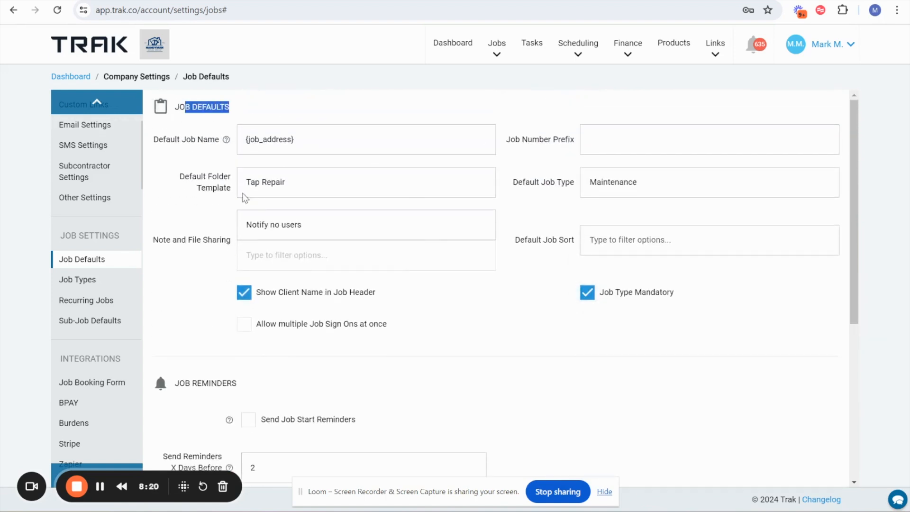
- Review the job reminder and task business day settings and save the job defaults
{"action": "scroll", "coordinate": [269, 273], "scroll_direction": "down", "scroll_amount": 3}
{"action": "scroll", "coordinate": [269, 274], "scroll_direction": "down", "scroll_amount": 2}
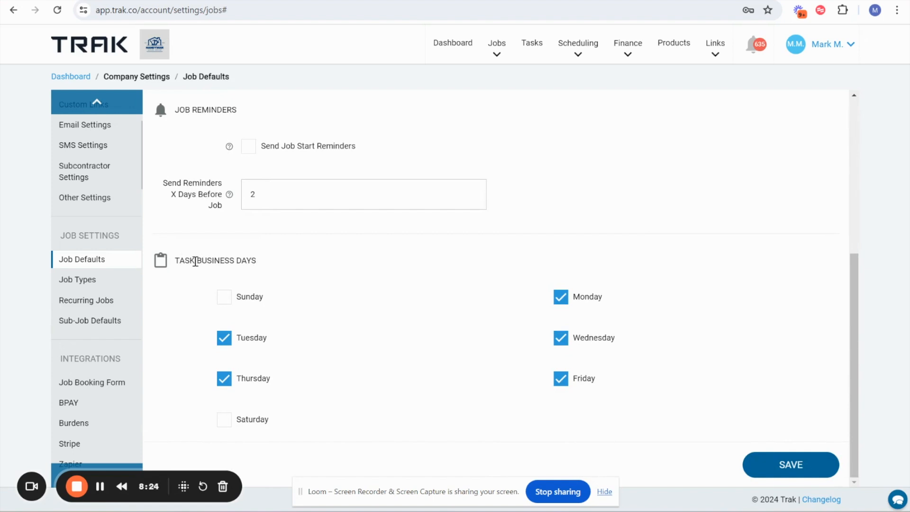
{"action": "scroll", "coordinate": [265, 265], "scroll_direction": "up", "scroll_amount": 1}
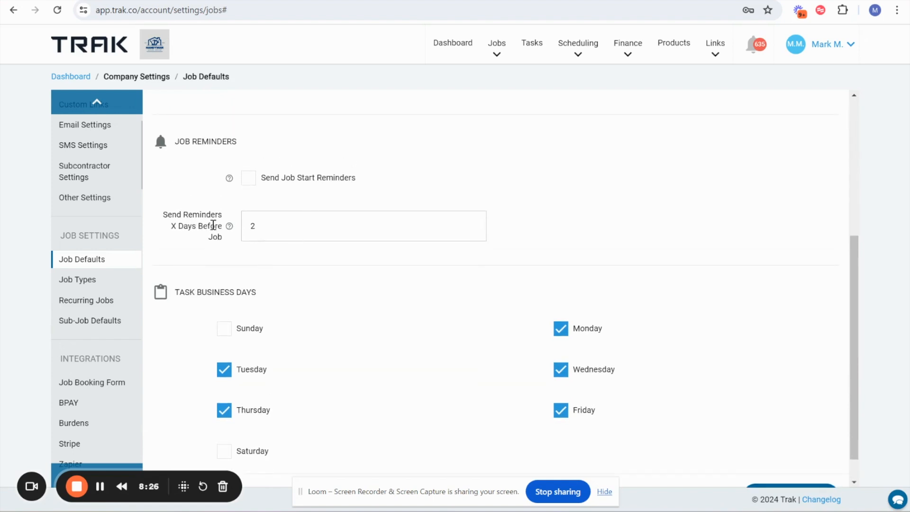
{"action": "scroll", "coordinate": [315, 179], "scroll_direction": "down", "scroll_amount": 1}
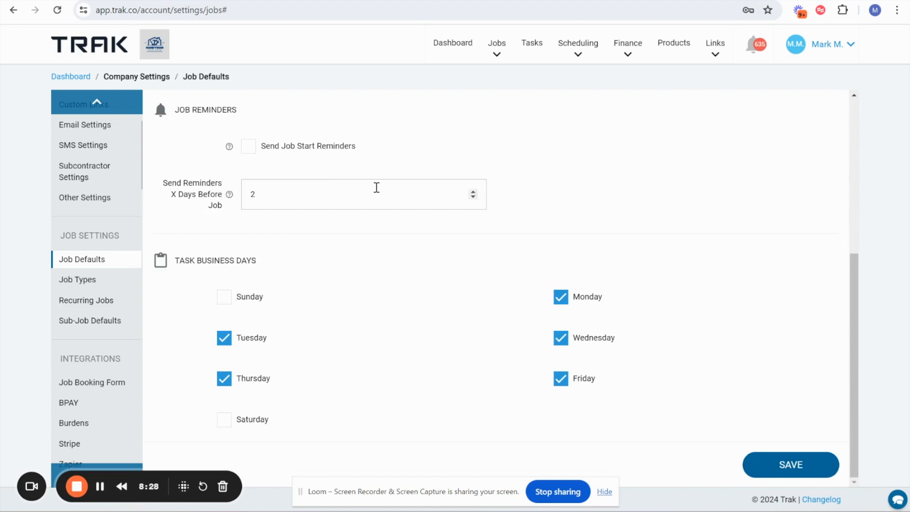
{"action": "scroll", "coordinate": [376, 191], "scroll_direction": "up", "scroll_amount": 6}
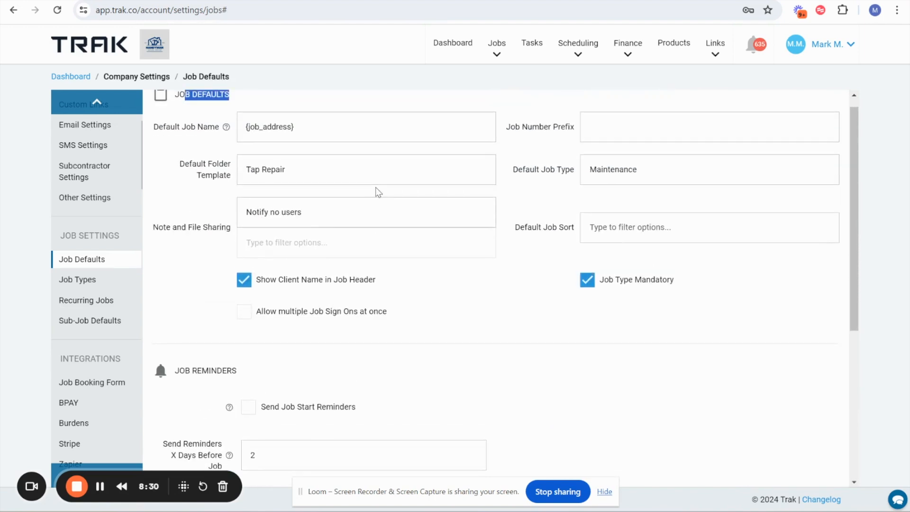
{"action": "scroll", "coordinate": [376, 192], "scroll_direction": "down", "scroll_amount": 6}
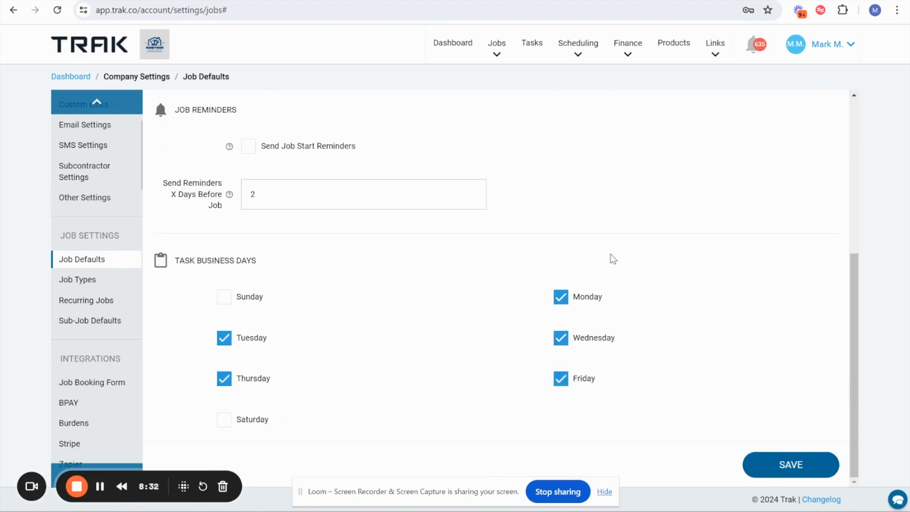
{"action": "left_click", "coordinate": [786, 470]}
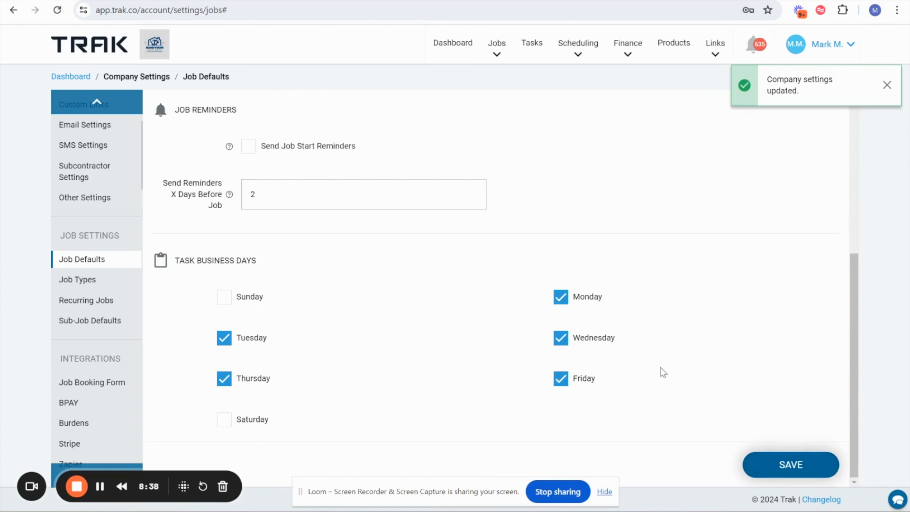
- Open a new job form, check the pre-filled name, job type and folder fields, and close it without saving
{"action": "left_click", "coordinate": [497, 50]}
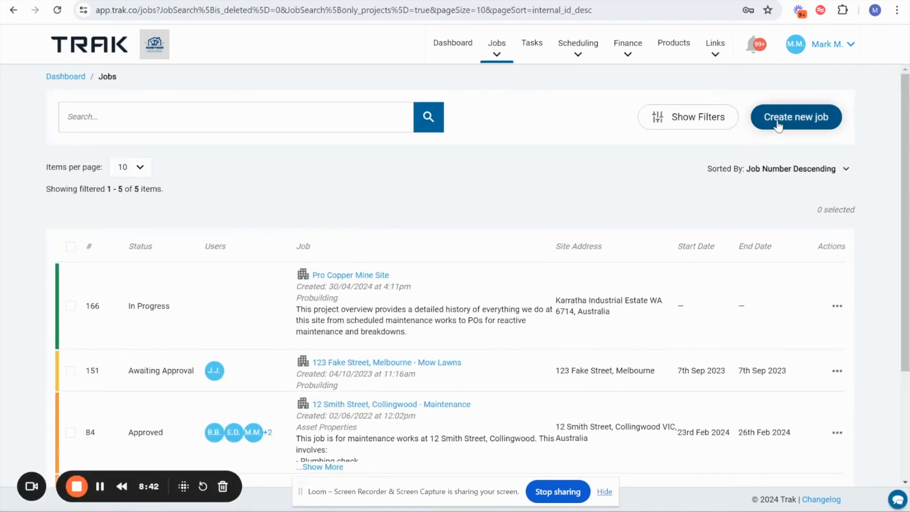
{"action": "left_click", "coordinate": [758, 120]}
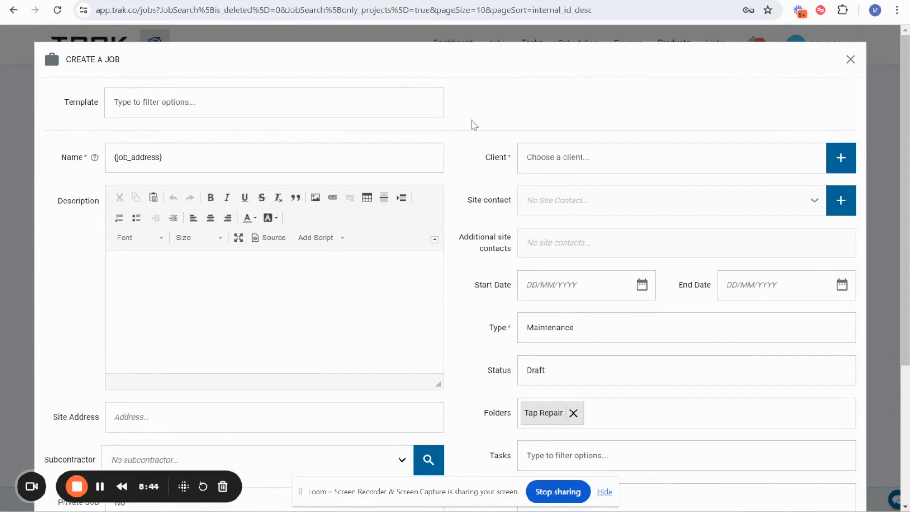
{"action": "left_click_drag", "start_coordinate": [61, 153], "coordinate": [173, 157]}
{"action": "scroll", "coordinate": [70, 285], "scroll_direction": "down", "scroll_amount": 3}
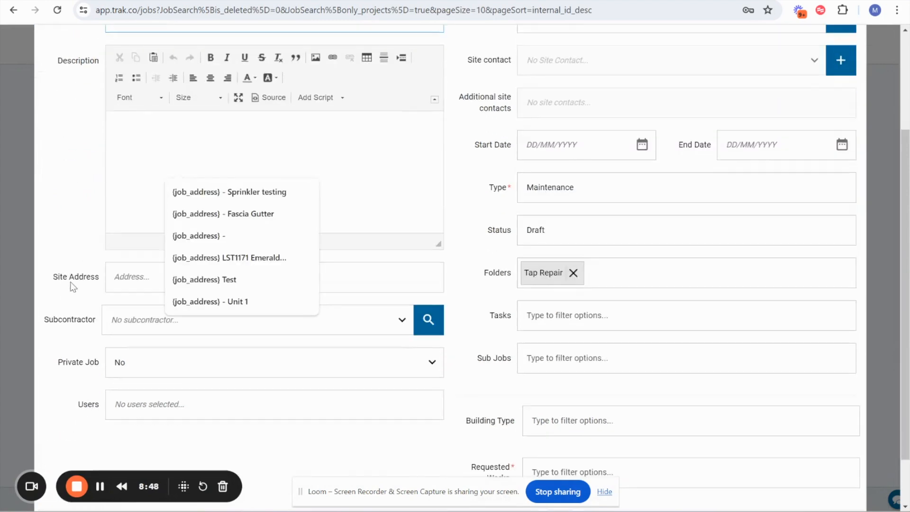
{"action": "left_click_drag", "start_coordinate": [52, 279], "coordinate": [80, 278]}
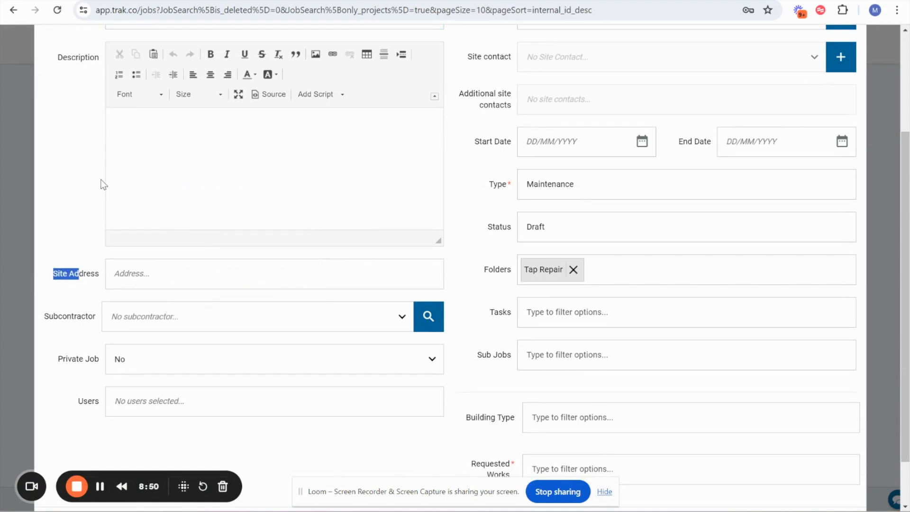
{"action": "left_click", "coordinate": [483, 270]}
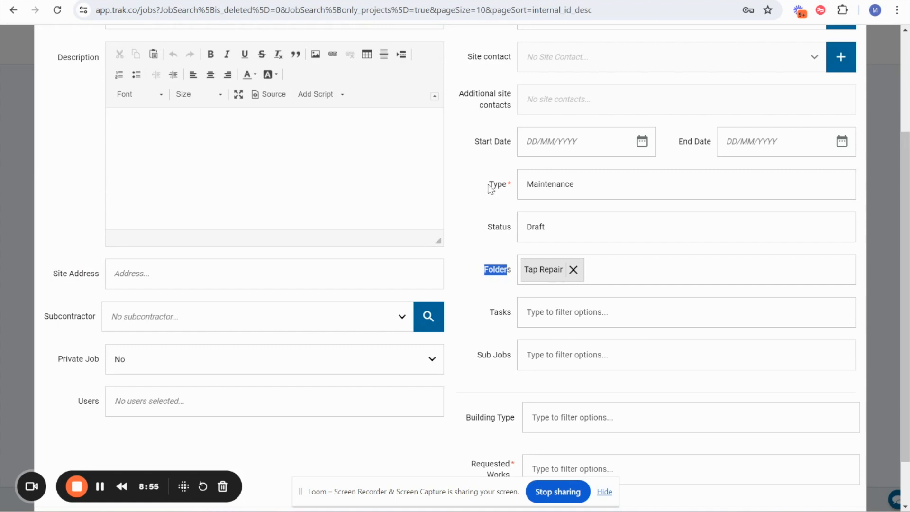
{"action": "left_click_drag", "start_coordinate": [485, 186], "coordinate": [502, 186]}
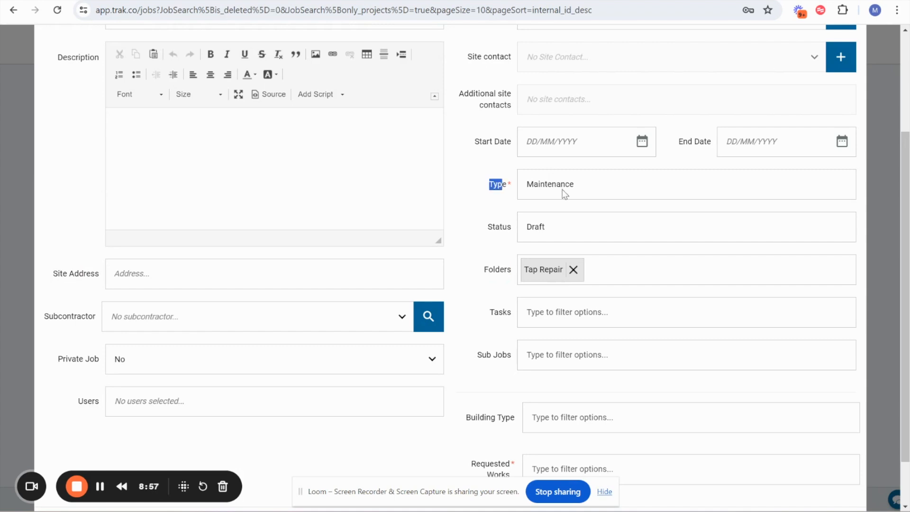
{"action": "scroll", "coordinate": [277, 137], "scroll_direction": "up", "scroll_amount": 2}
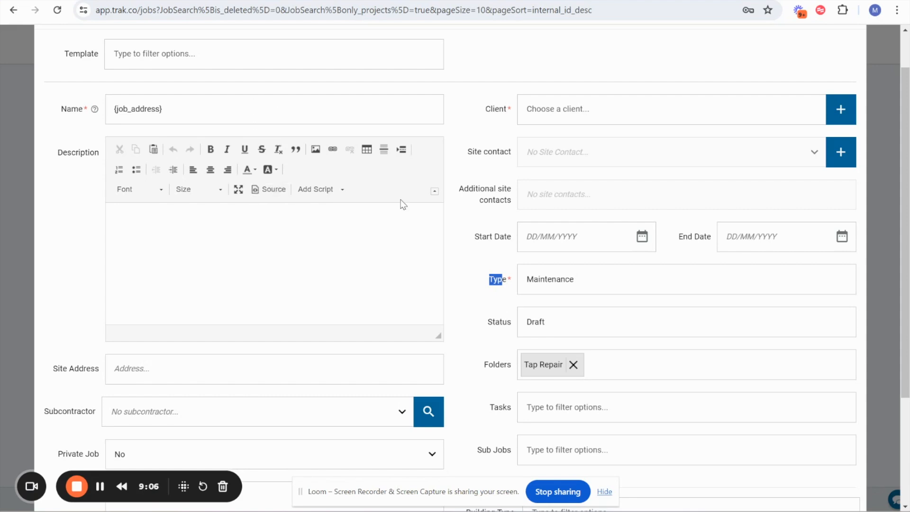
{"action": "scroll", "coordinate": [557, 73], "scroll_direction": "up", "scroll_amount": 1}
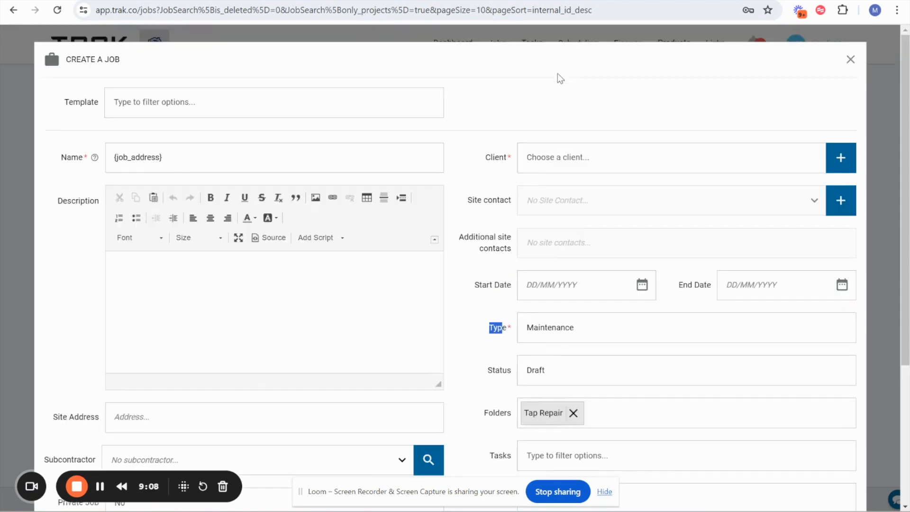
{"action": "left_click", "coordinate": [850, 59]}
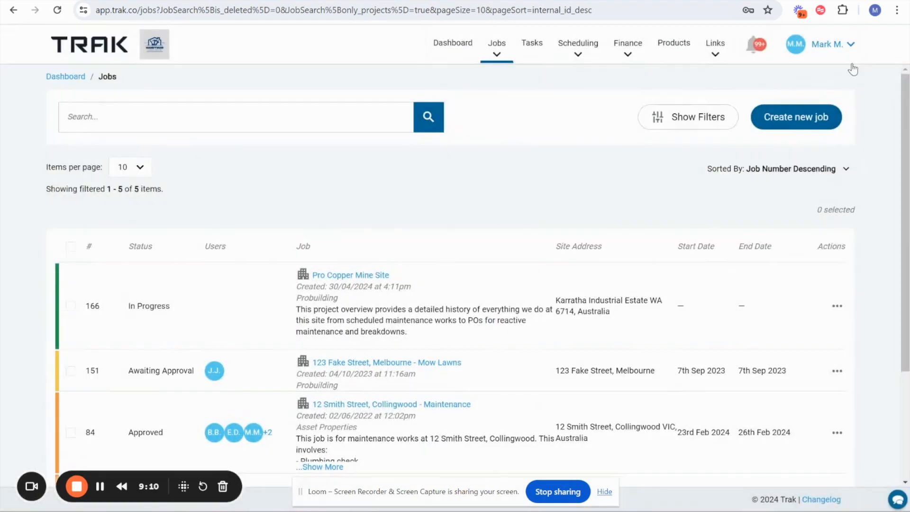
- Return to the company's job settings and review the pre-fill, default and recurring options in the Sub-Job Defaults
{"action": "left_click", "coordinate": [825, 48]}
{"action": "mouse_move", "coordinate": [810, 118]}
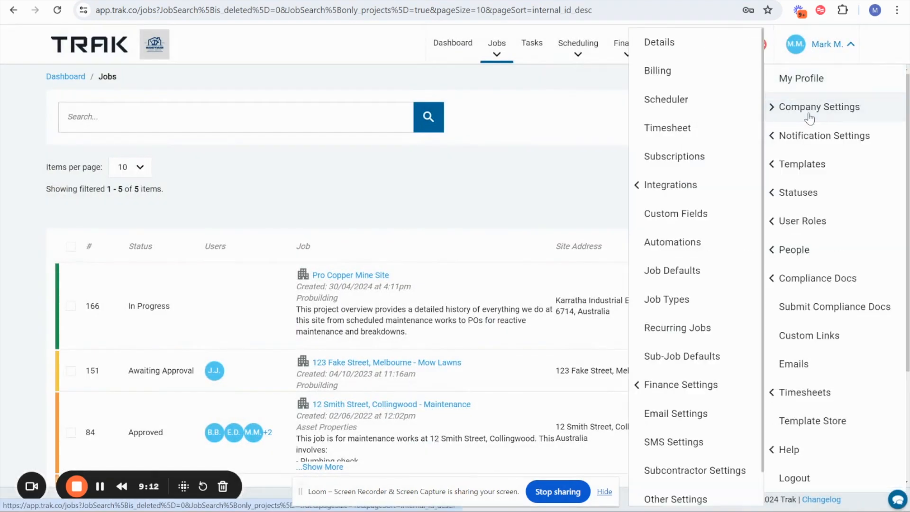
{"action": "left_click", "coordinate": [672, 271]}
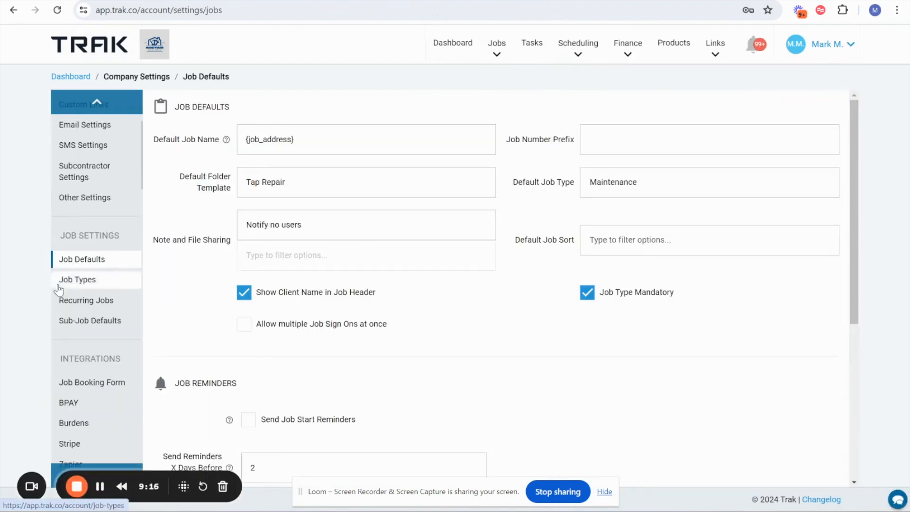
{"action": "left_click", "coordinate": [99, 326]}
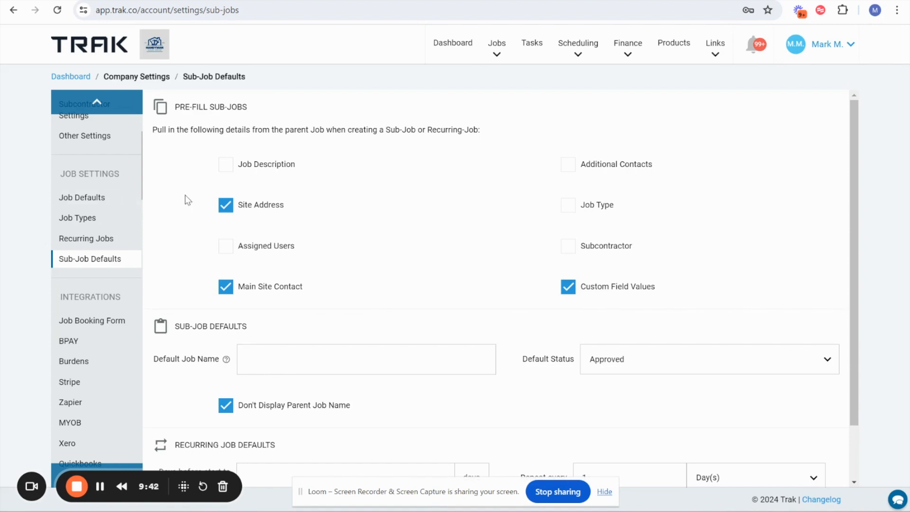
{"action": "left_click_drag", "start_coordinate": [192, 113], "coordinate": [282, 112]}
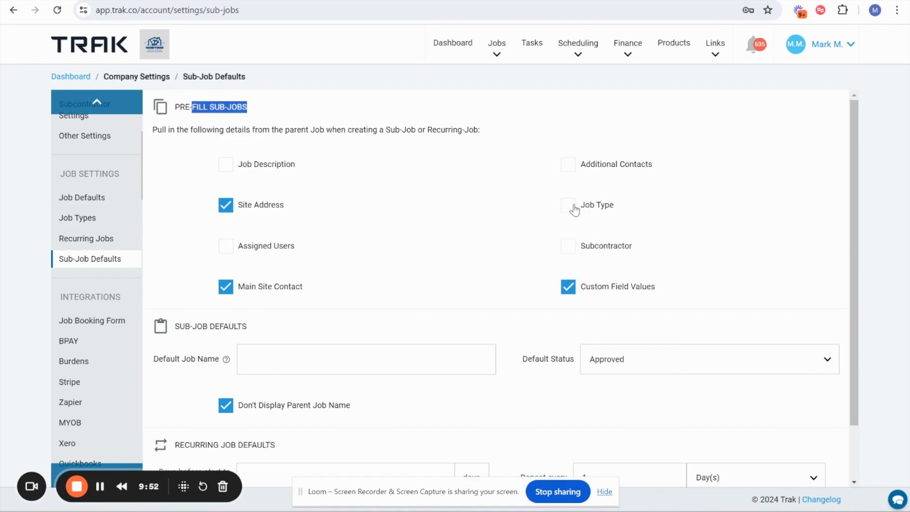
{"action": "scroll", "coordinate": [620, 234], "scroll_direction": "down", "scroll_amount": 2}
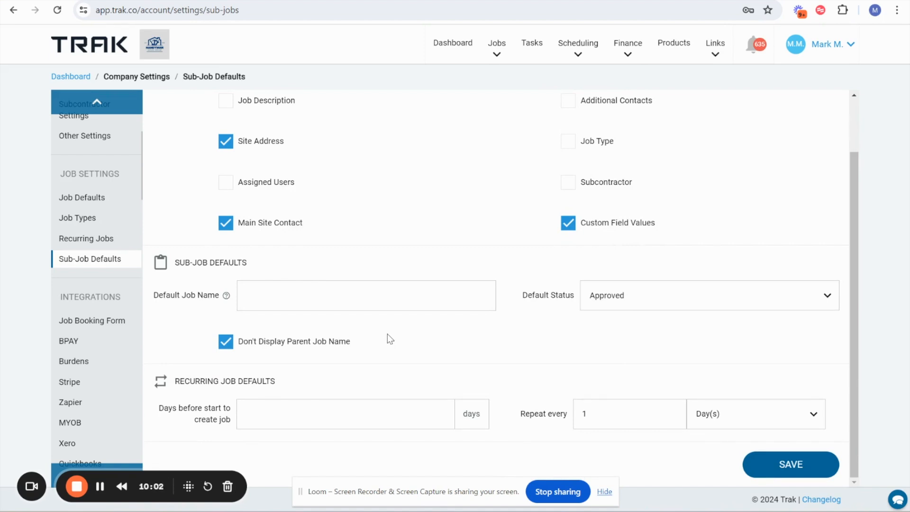
{"action": "scroll", "coordinate": [430, 237], "scroll_direction": "up", "scroll_amount": 2}
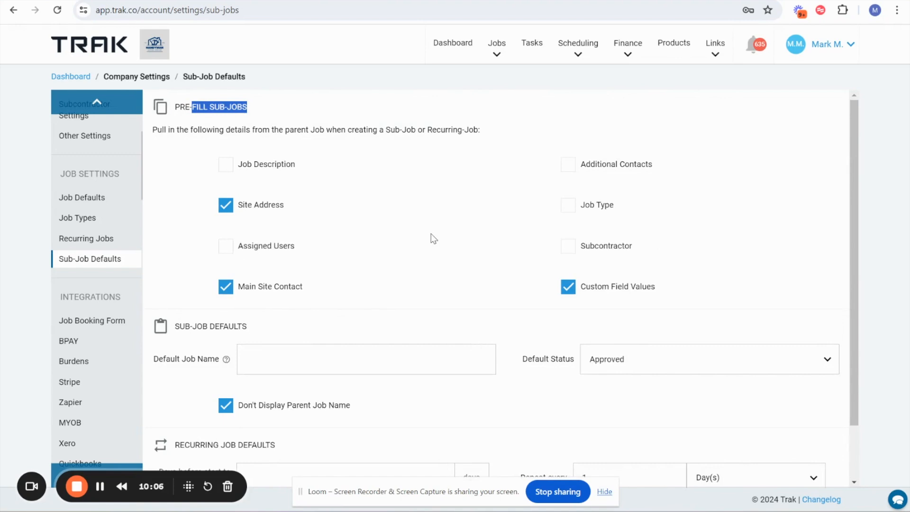
- Open the Job Templates, start a new job template and look through the fields it offers
{"action": "left_click", "coordinate": [827, 45]}
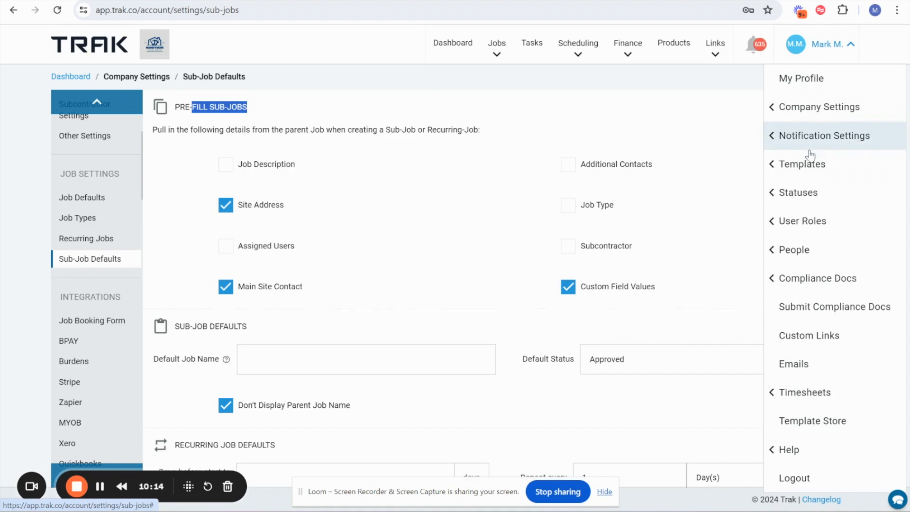
{"action": "left_click", "coordinate": [809, 165]}
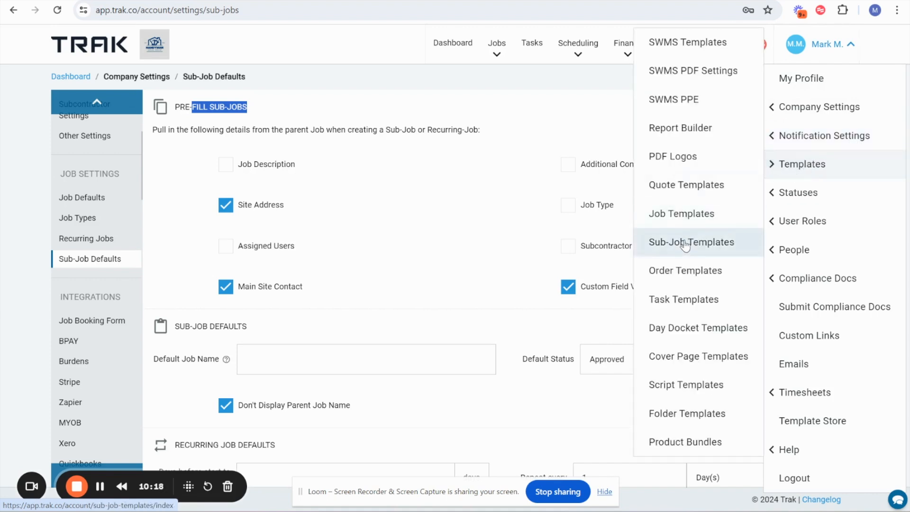
{"action": "left_click", "coordinate": [678, 214]}
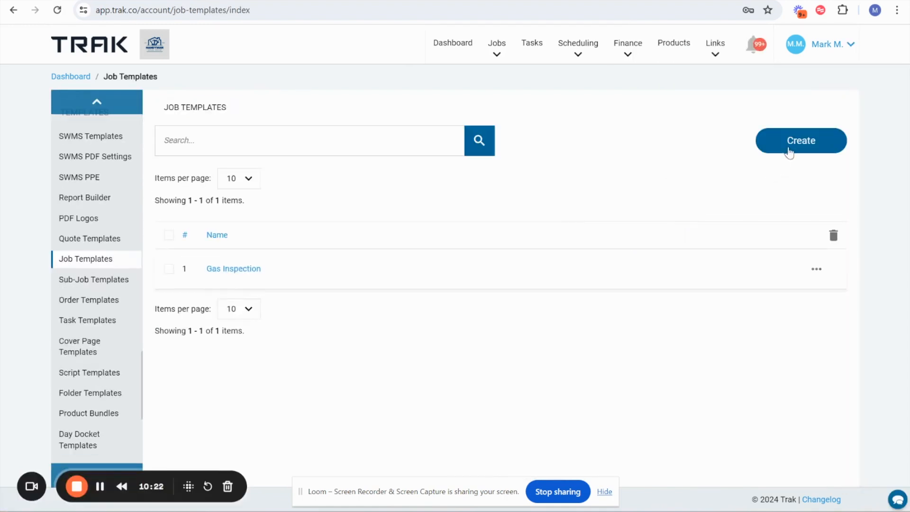
{"action": "left_click", "coordinate": [796, 144]}
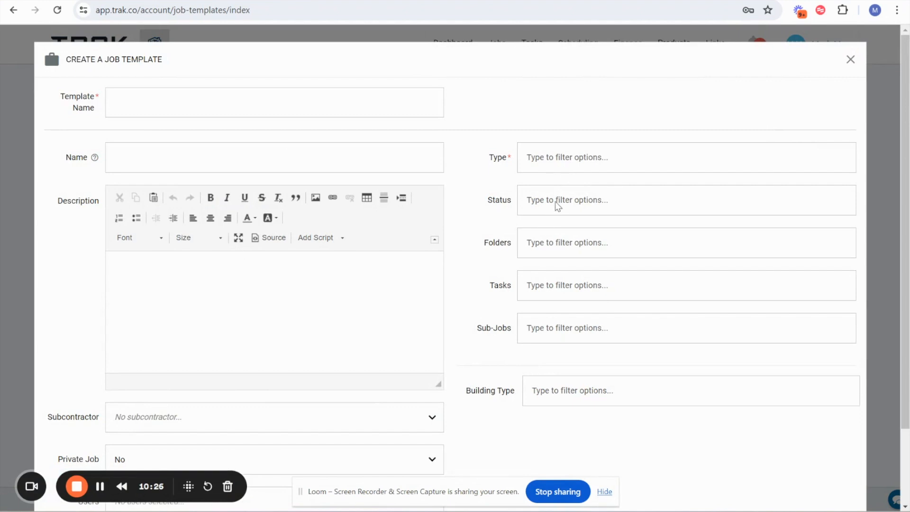
{"action": "scroll", "coordinate": [545, 230], "scroll_direction": "down", "scroll_amount": 3}
{"action": "scroll", "coordinate": [553, 255], "scroll_direction": "down", "scroll_amount": 1}
{"action": "scroll", "coordinate": [554, 256], "scroll_direction": "up", "scroll_amount": 2}
{"action": "scroll", "coordinate": [556, 258], "scroll_direction": "down", "scroll_amount": 1}
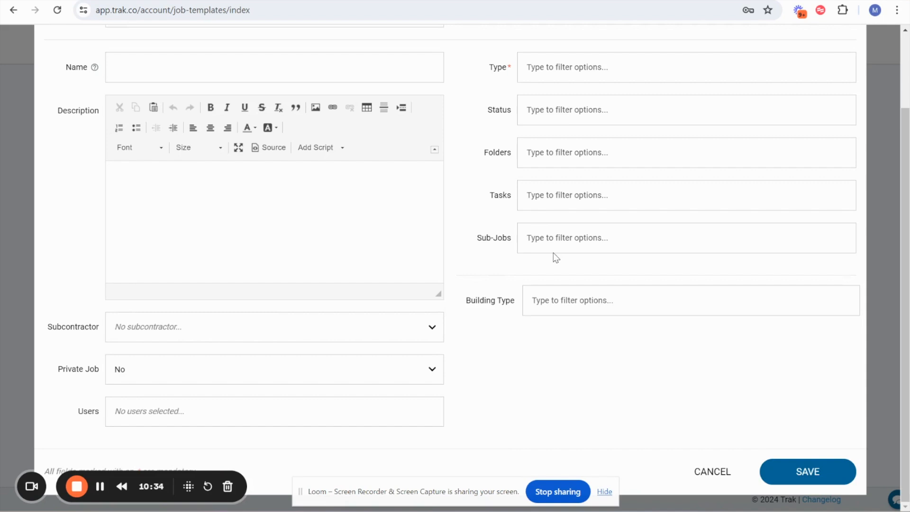
{"action": "scroll", "coordinate": [555, 257], "scroll_direction": "up", "scroll_amount": 2}
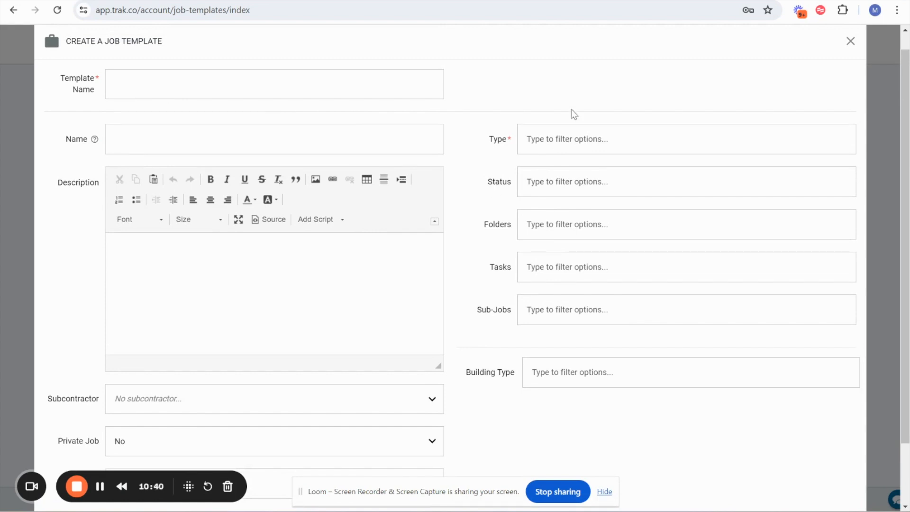
- Try the Maintenance Job Script as description and the Maintenance type in the new job template, and discard the template
{"action": "left_click", "coordinate": [326, 219]}
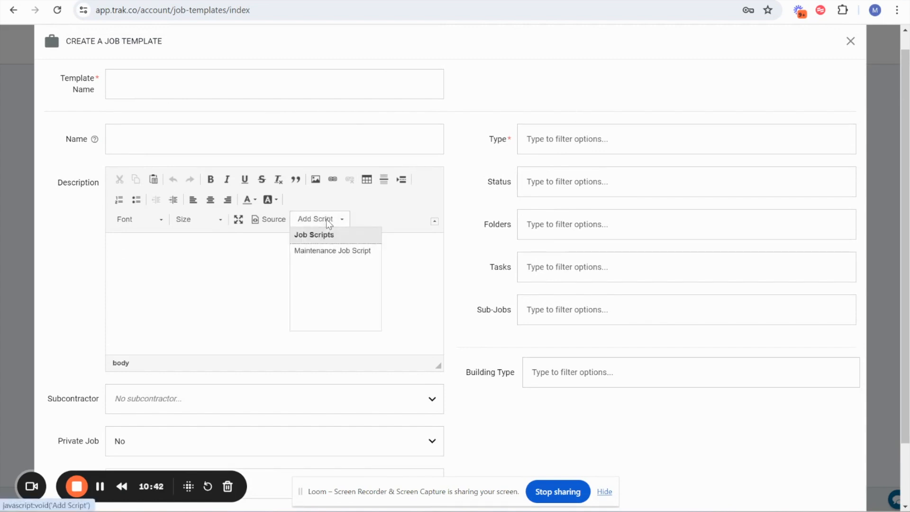
{"action": "left_click", "coordinate": [316, 251]}
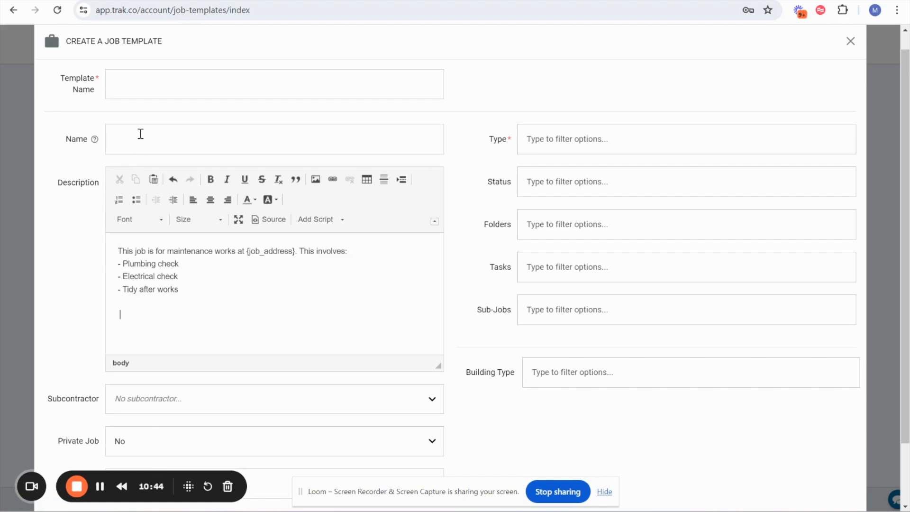
{"action": "left_click", "coordinate": [555, 143]}
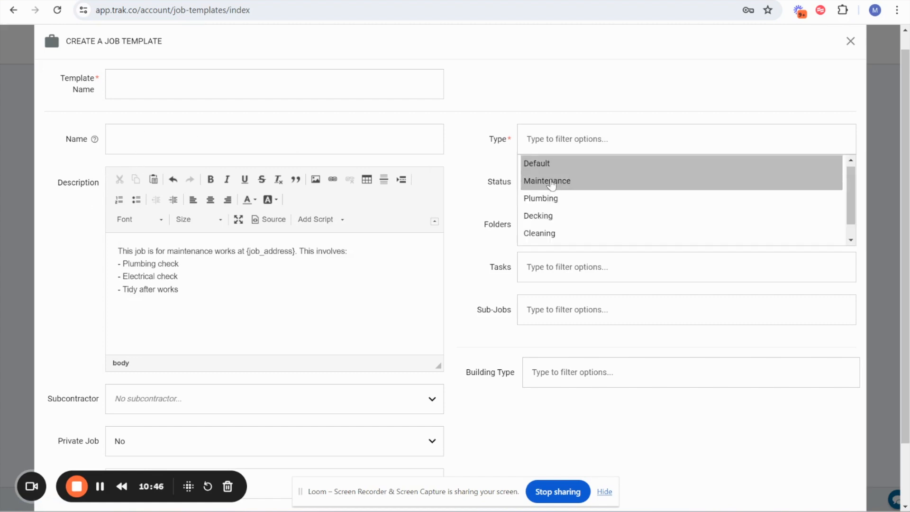
{"action": "left_click", "coordinate": [550, 181]}
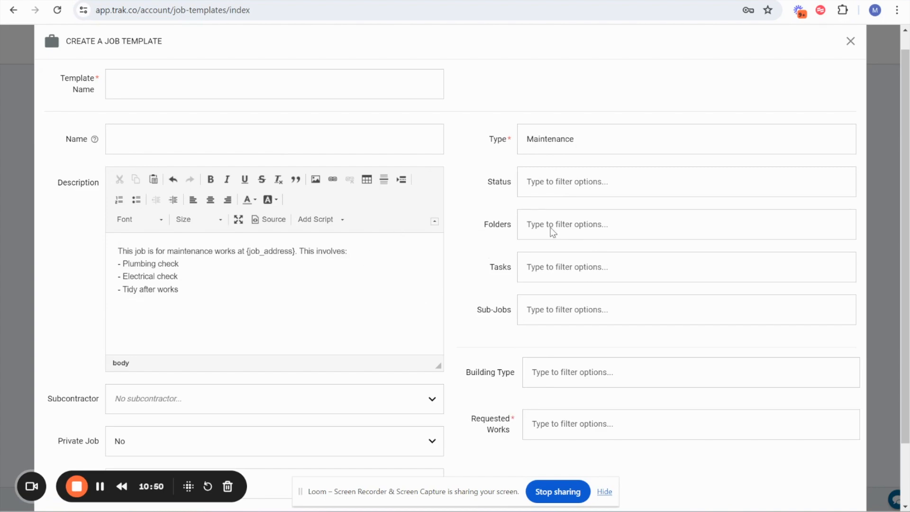
{"action": "scroll", "coordinate": [552, 232], "scroll_direction": "up", "scroll_amount": 1}
{"action": "left_click", "coordinate": [848, 61]}
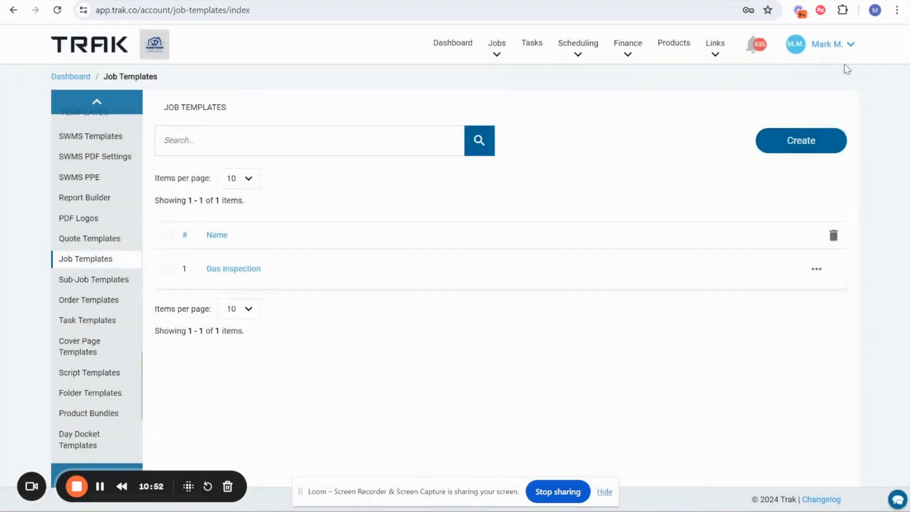
- Start a new job and apply the Gas Inspection job template to it
{"action": "left_click", "coordinate": [496, 53]}
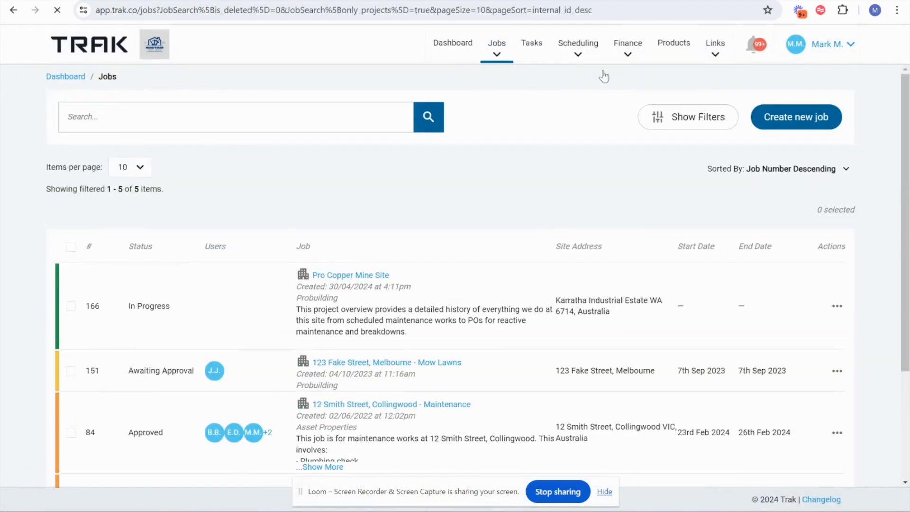
{"action": "left_click", "coordinate": [797, 123]}
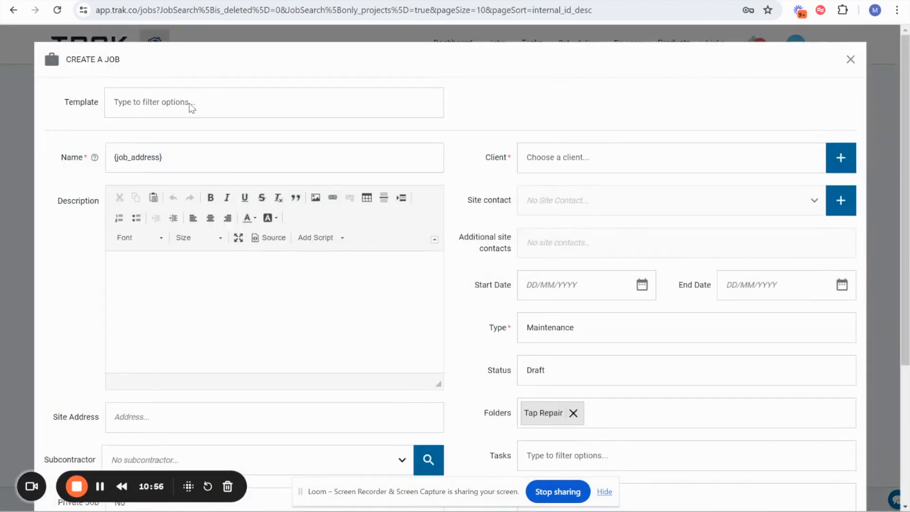
{"action": "left_click", "coordinate": [192, 106]}
{"action": "left_click", "coordinate": [150, 129]}
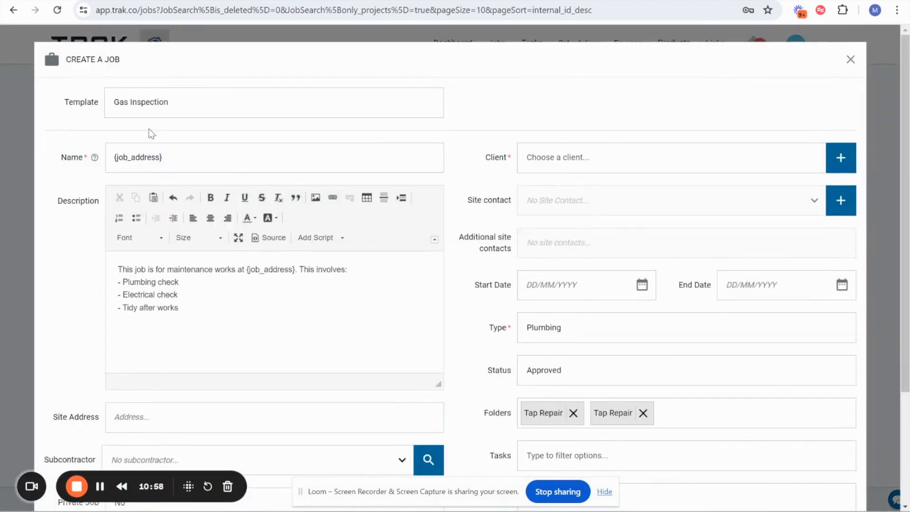
- Review all the fields that the Gas Inspection template fills in on the new job
{"action": "scroll", "coordinate": [561, 351], "scroll_direction": "down", "scroll_amount": 3}
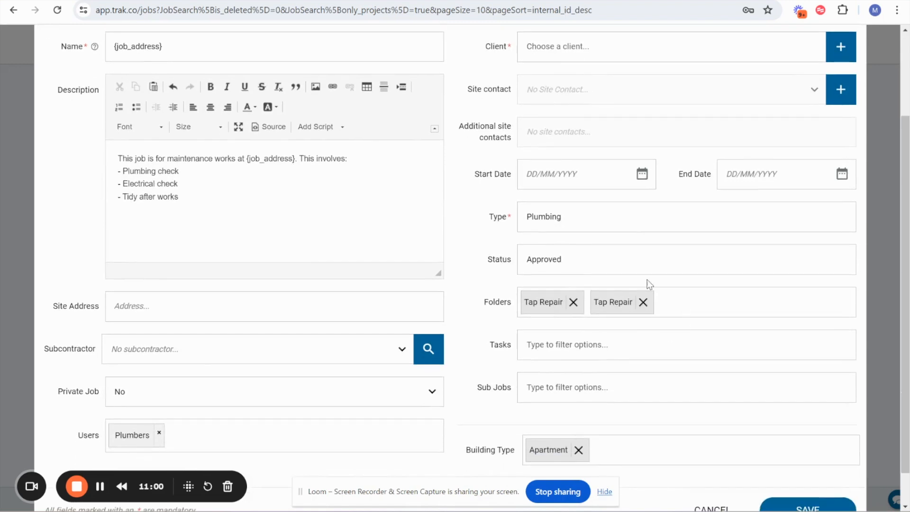
{"action": "scroll", "coordinate": [492, 247], "scroll_direction": "down", "scroll_amount": 1}
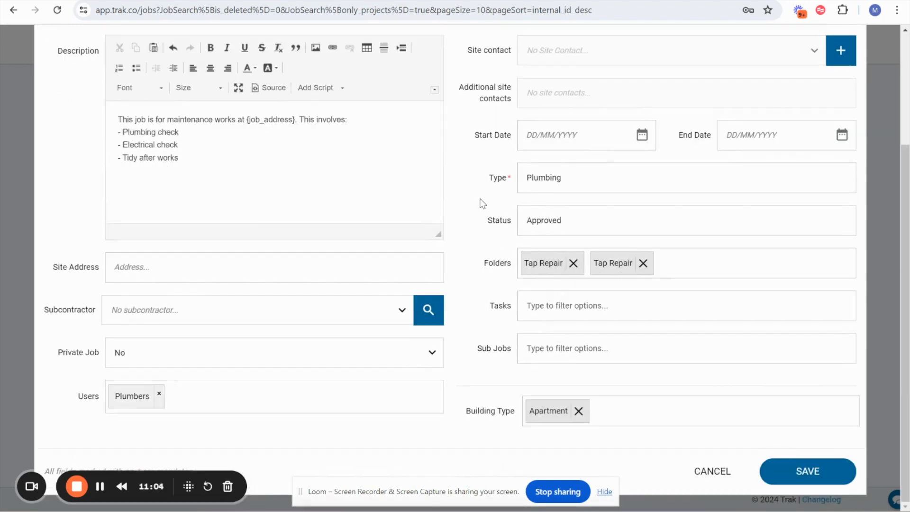
{"action": "scroll", "coordinate": [481, 199], "scroll_direction": "up", "scroll_amount": 4}
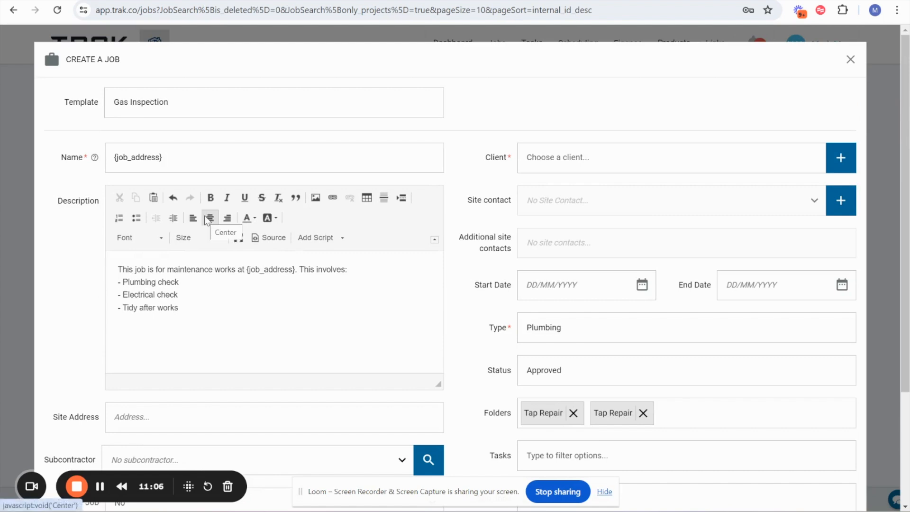
- Try Bens Plumbing Supplies as the new job's client, check the site contact choices and discard the job
{"action": "left_click", "coordinate": [582, 162]}
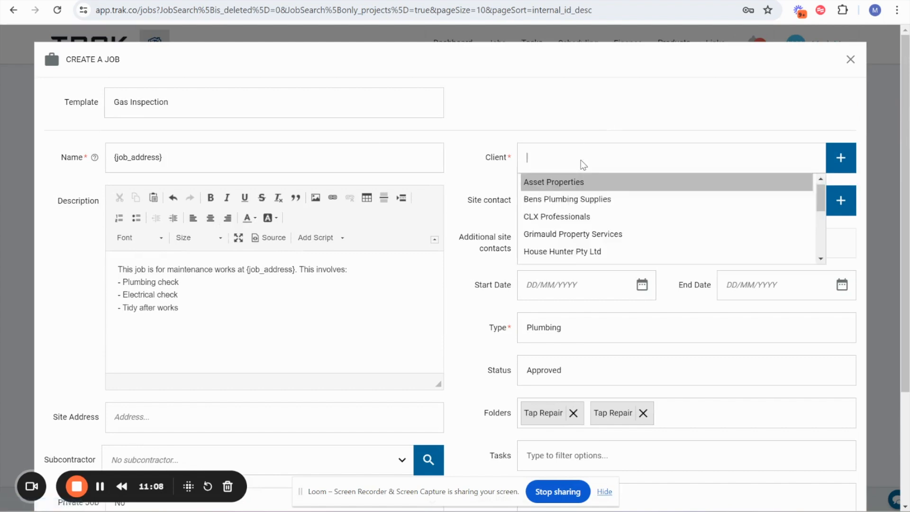
{"action": "left_click", "coordinate": [561, 200]}
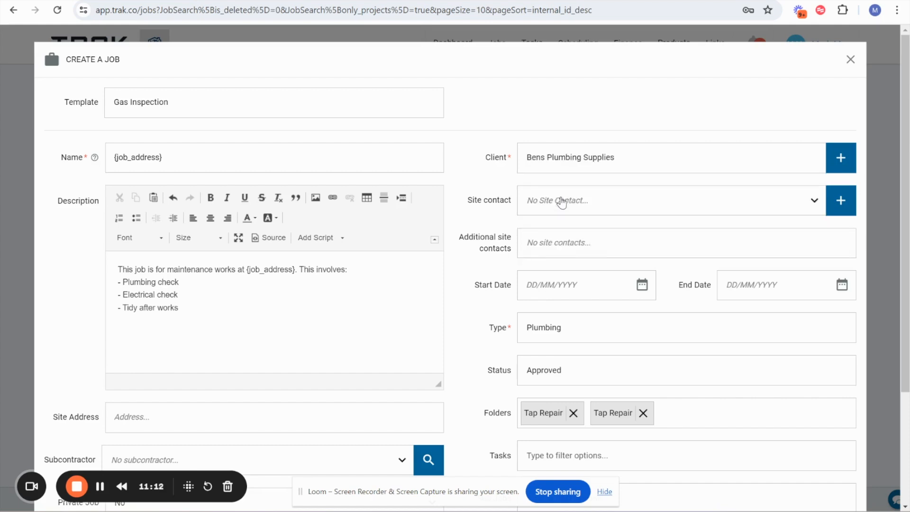
{"action": "left_click", "coordinate": [562, 200]}
{"action": "left_click", "coordinate": [553, 256]}
{"action": "left_click", "coordinate": [849, 60]}
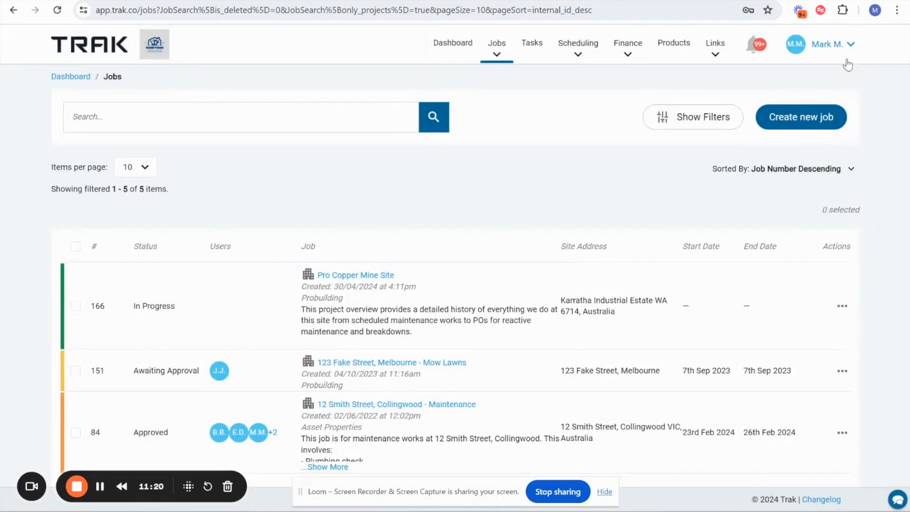
- Open the Recurring Jobs in the company settings and examine the repeat schedule and job length of the Mow Lawns job
{"action": "left_click", "coordinate": [827, 47]}
{"action": "left_click", "coordinate": [814, 108]}
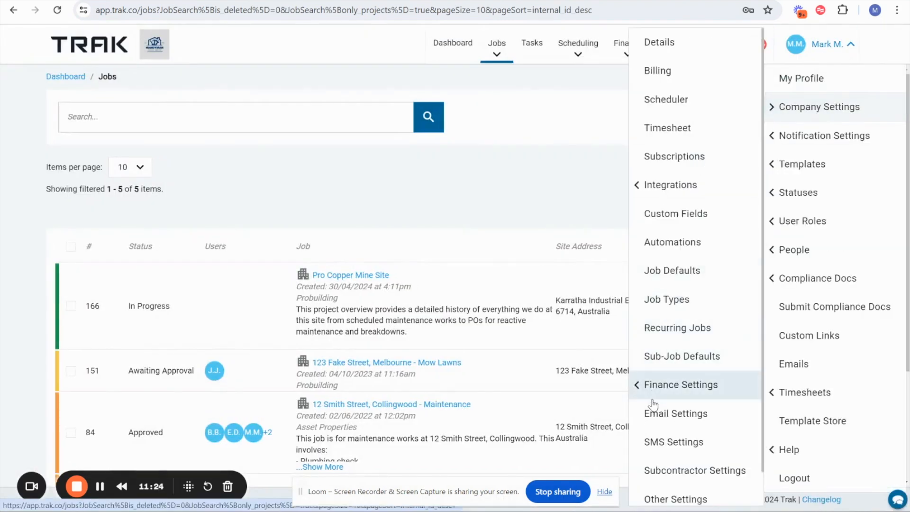
{"action": "scroll", "coordinate": [653, 405], "scroll_direction": "down", "scroll_amount": 1}
{"action": "scroll", "coordinate": [697, 406], "scroll_direction": "up", "scroll_amount": 1}
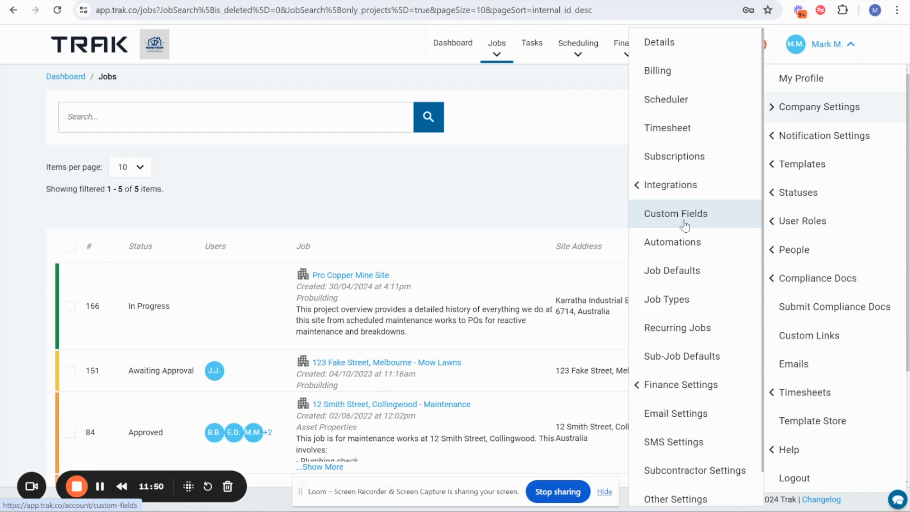
{"action": "left_click", "coordinate": [672, 331]}
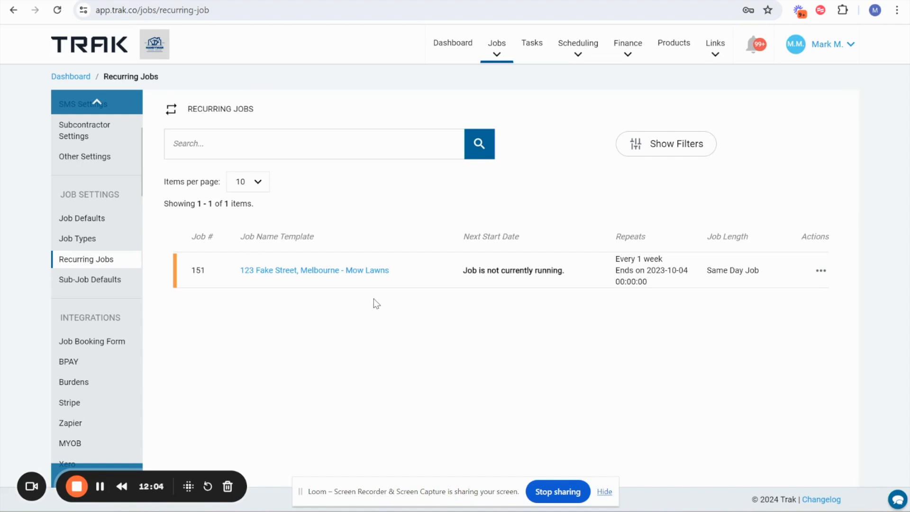
{"action": "left_click_drag", "start_coordinate": [614, 236], "coordinate": [682, 291]}
{"action": "left_click", "coordinate": [739, 291]}
- Open the account's list of settings areas to get back to the company settings
{"action": "left_click", "coordinate": [824, 48]}
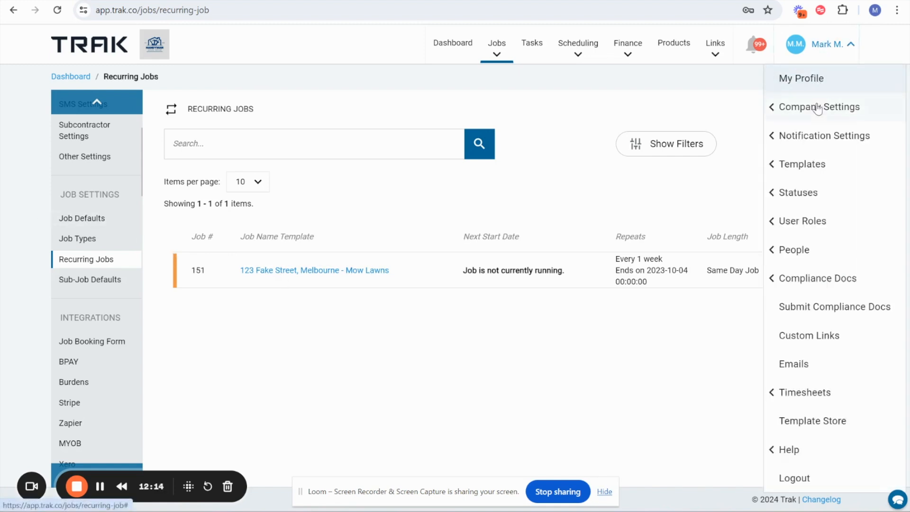